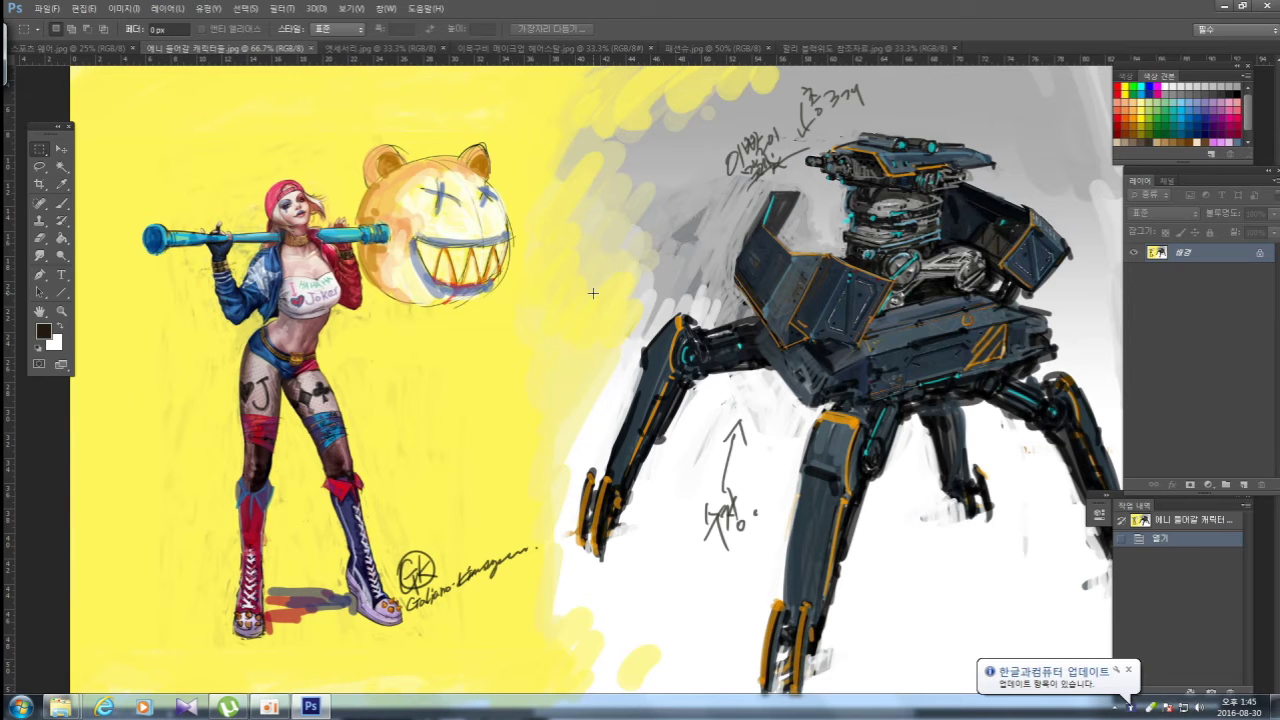
Add a new layer above the background and brush a short dark stroke beside the bear head
left_click(1128, 671)
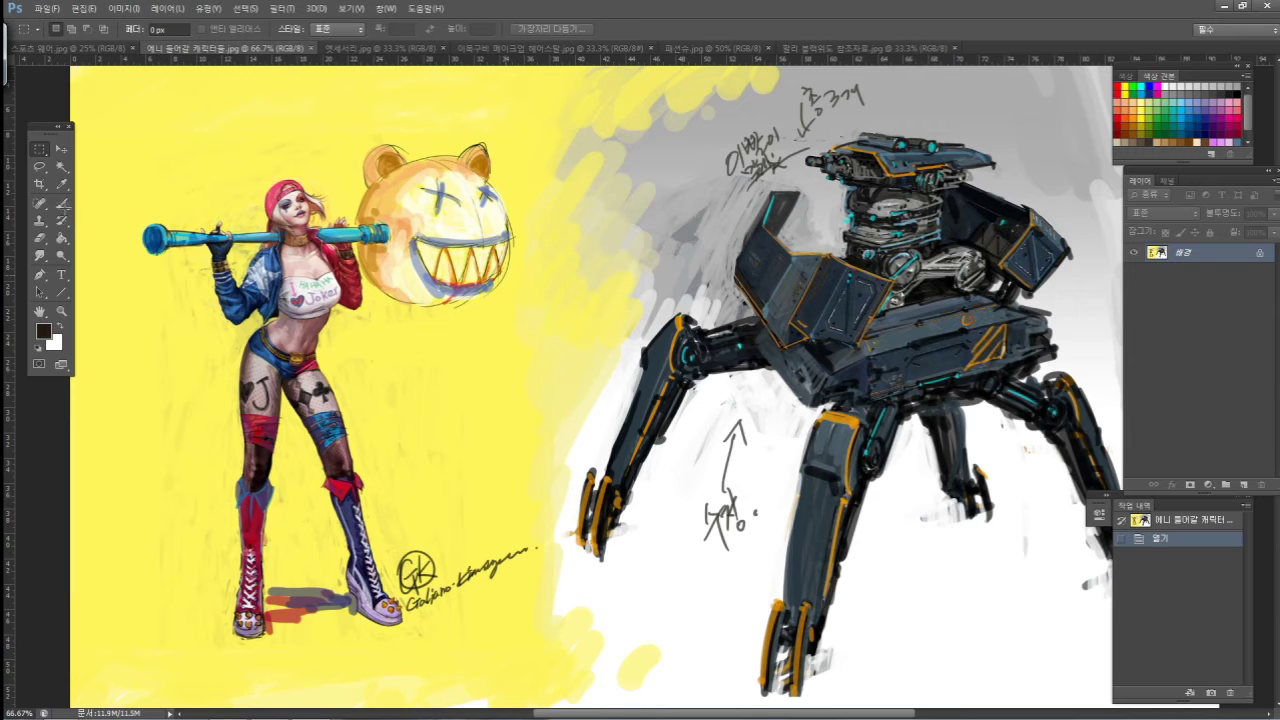
left_click(62, 205)
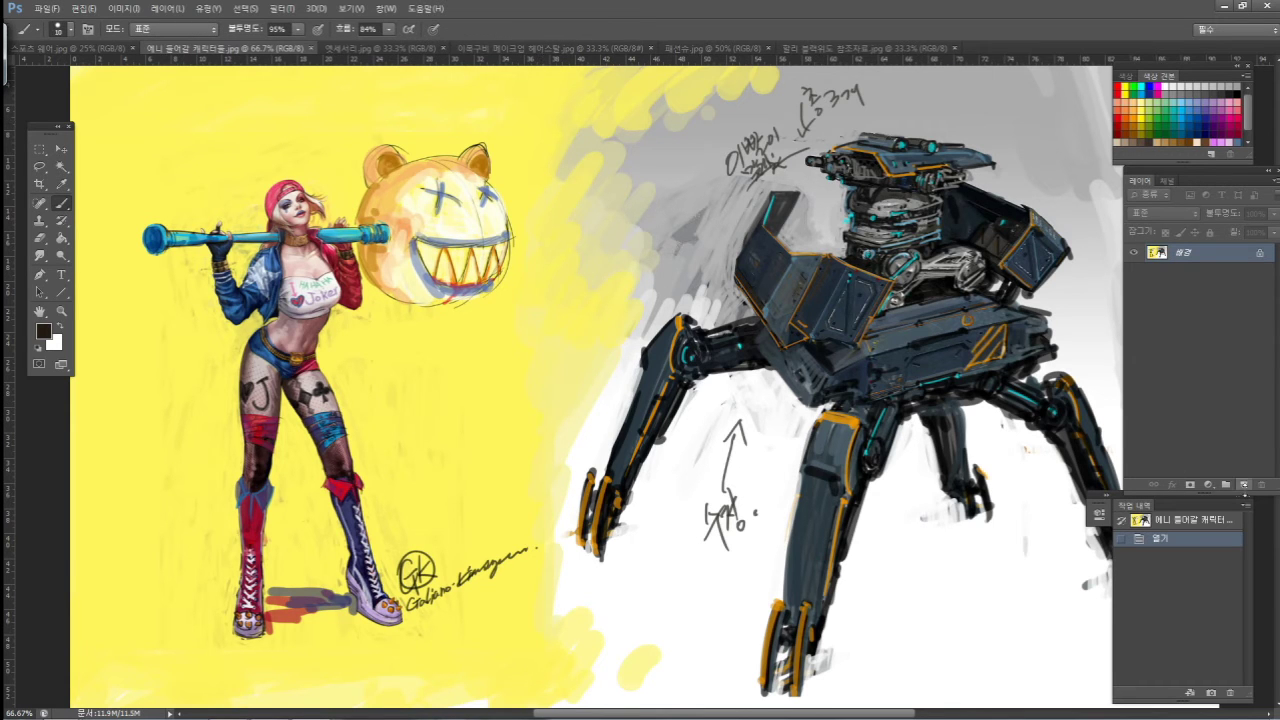
left_click(1244, 487)
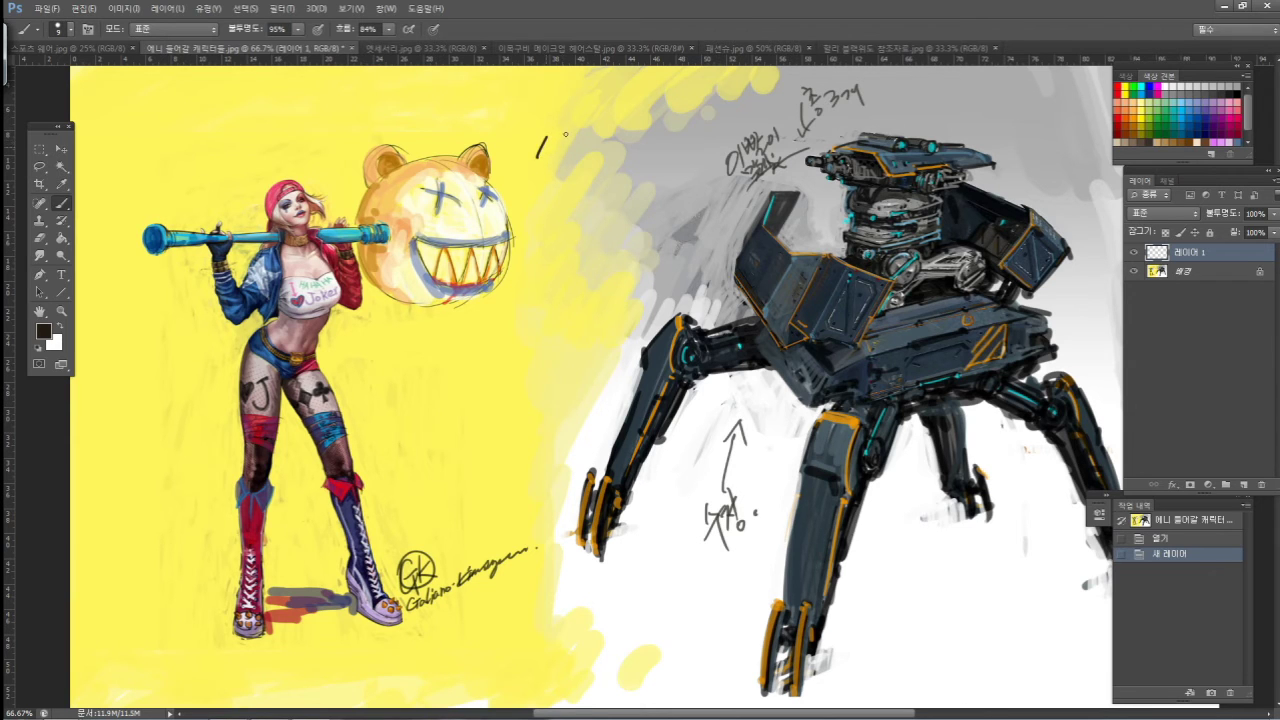
left_click_drag(547, 138, 528, 188)
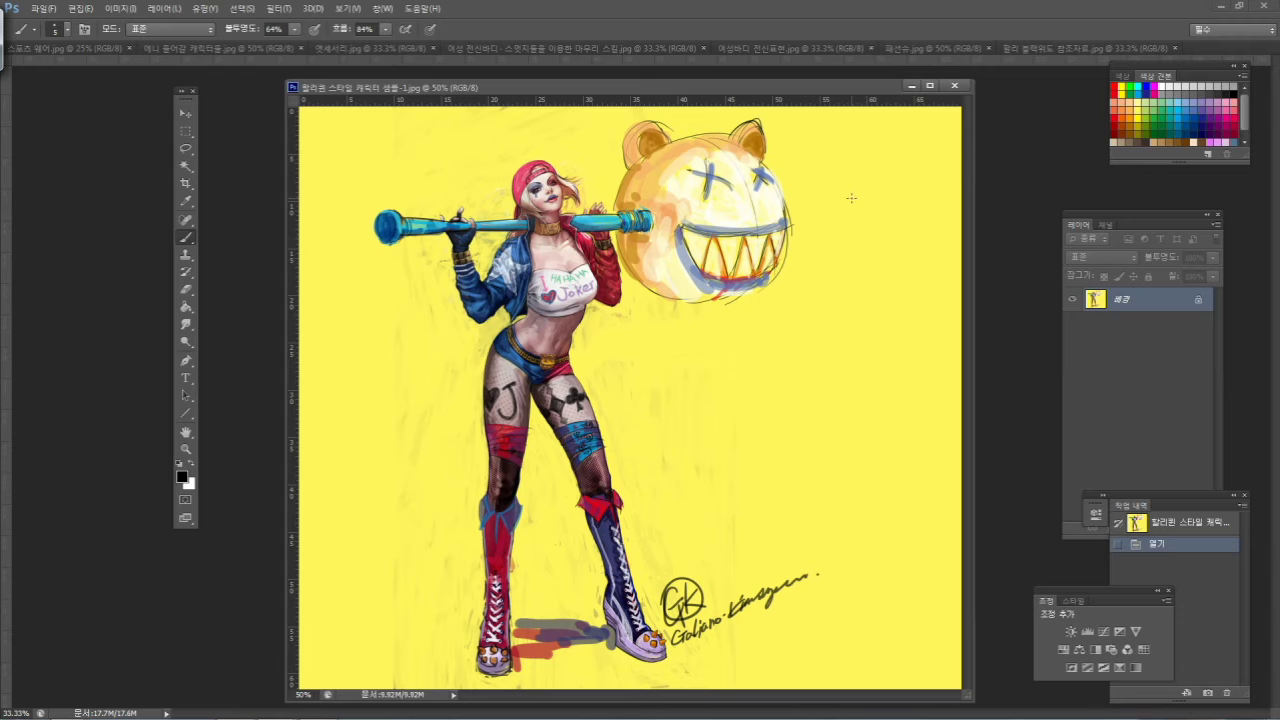
Reposition the character sample window and float the sportswear reference sheet in its own window over it
left_click(186, 112)
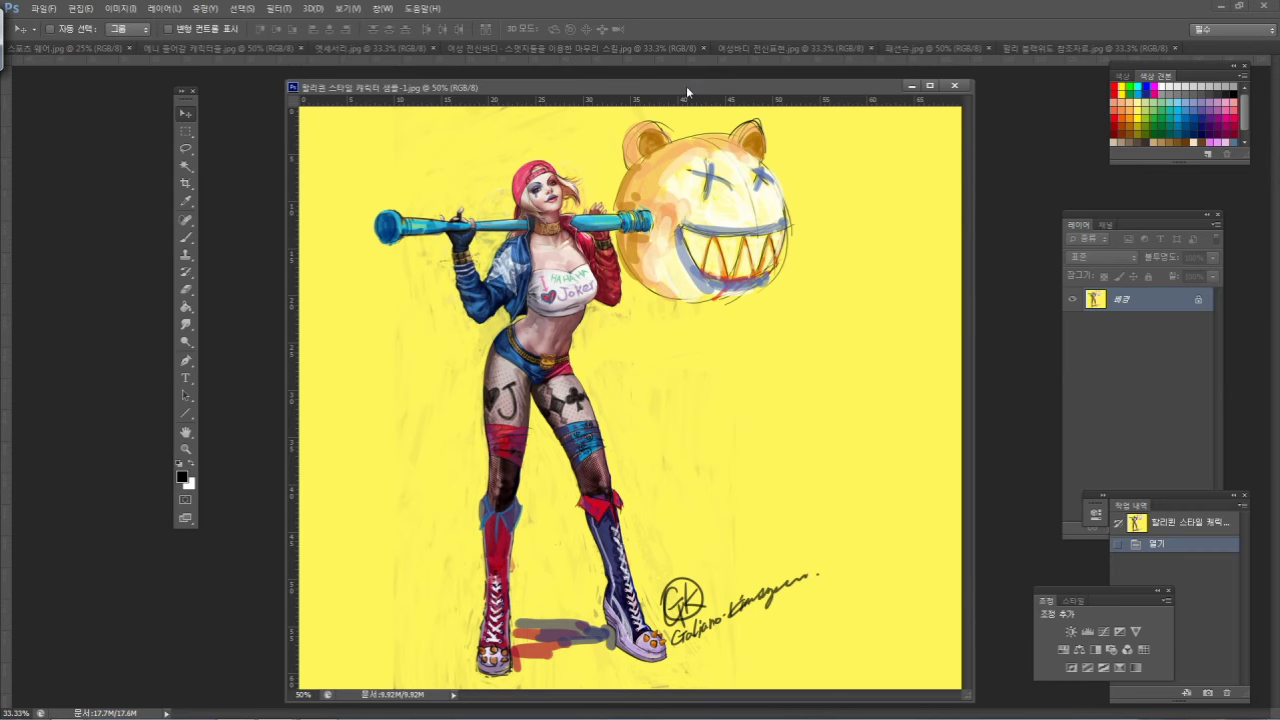
mouse_move(704, 88)
left_mouse_down()
mouse_move(744, 82)
mouse_move(709, 88)
left_mouse_up()
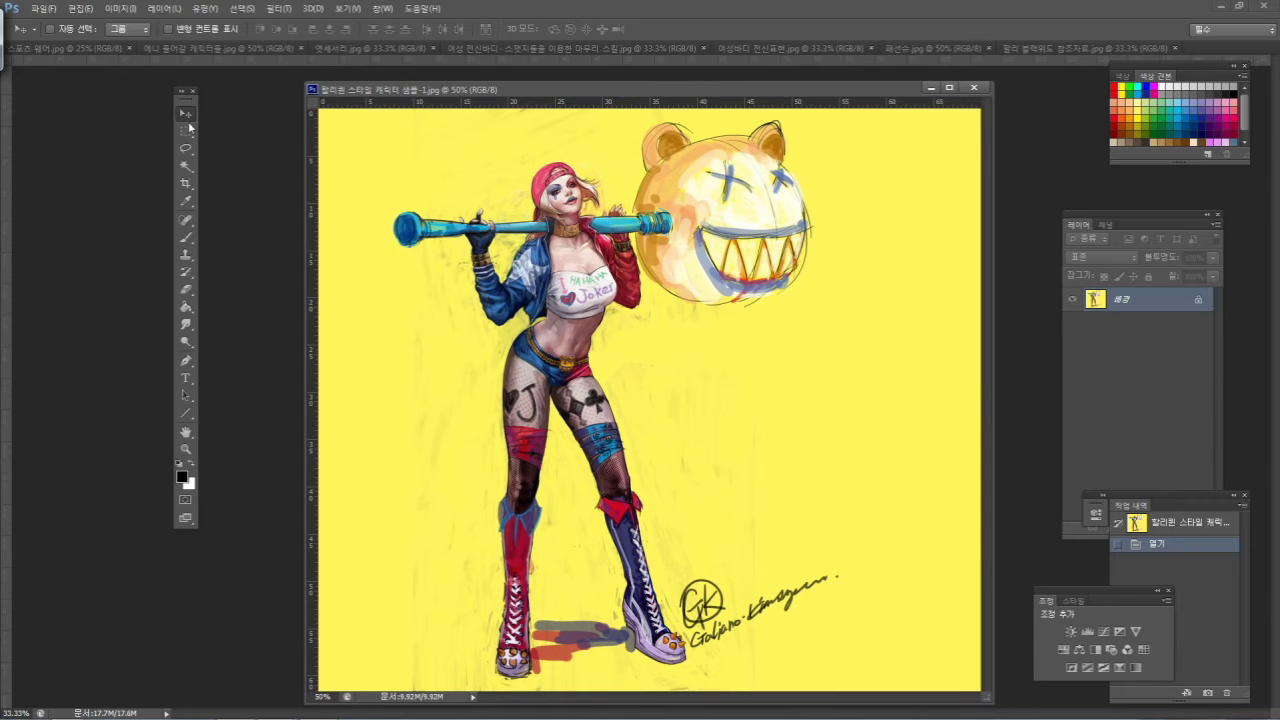
left_click_drag(436, 95, 452, 93)
left_click_drag(98, 46, 151, 168)
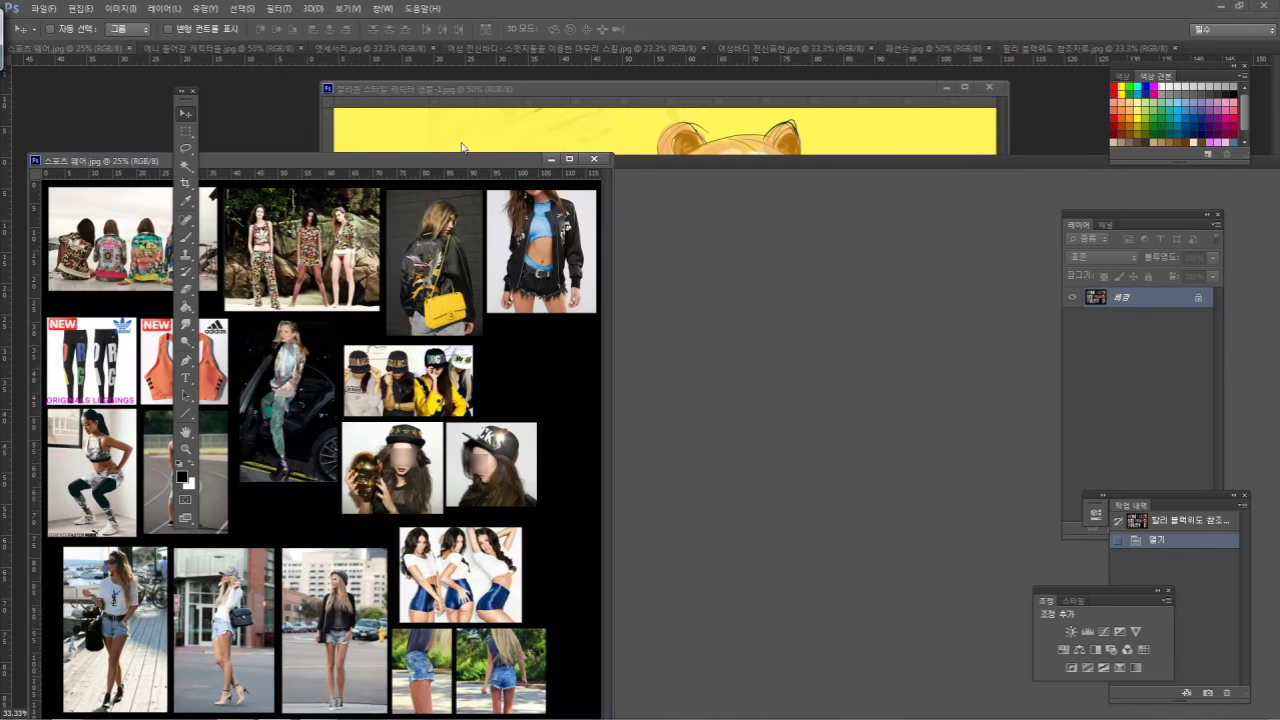
left_click_drag(412, 171, 612, 114)
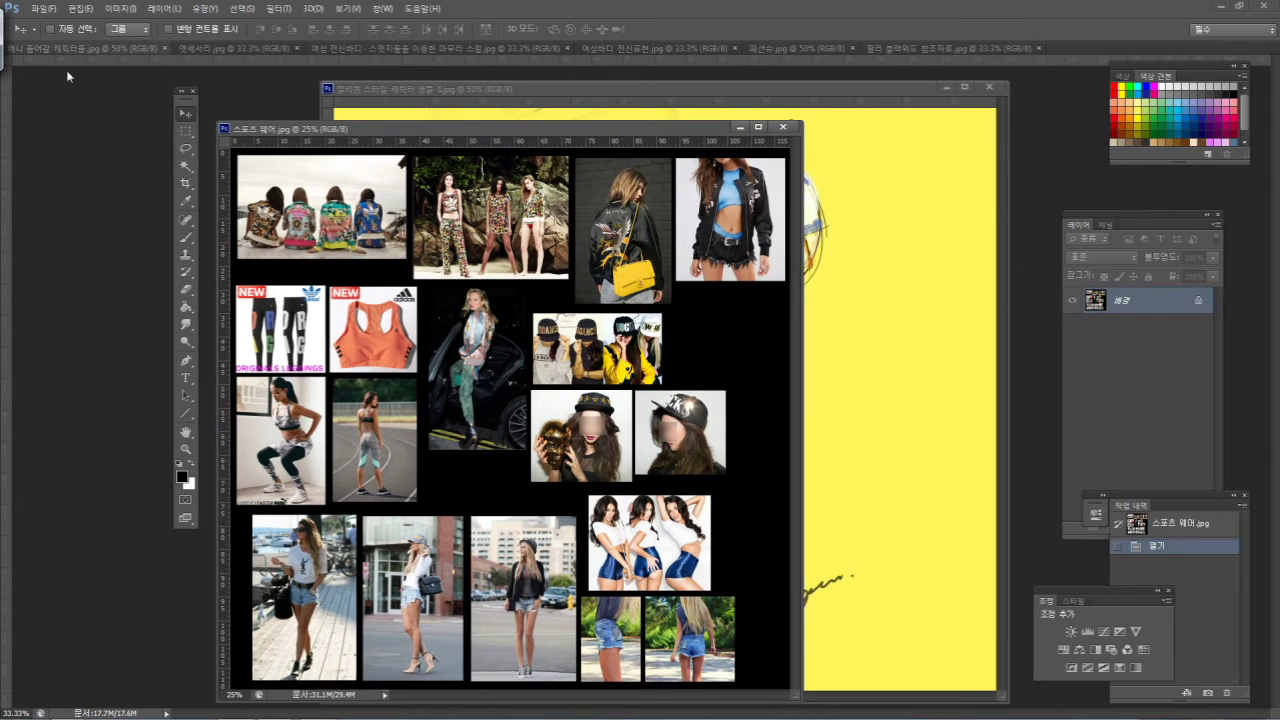
Float the image of the bat girl and spider robot in its own window and arrange it over the character sample
key("ctrl+r")
left_click_drag(74, 87, 110, 146)
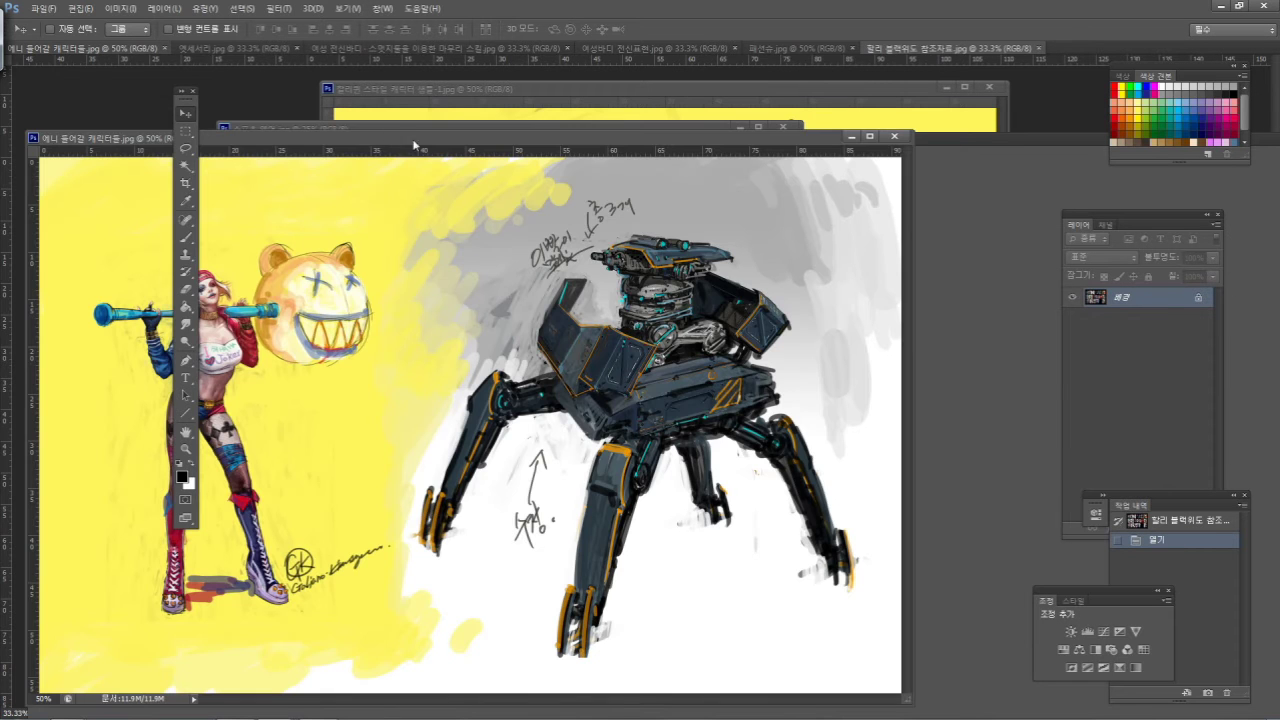
left_click_drag(427, 145, 631, 160)
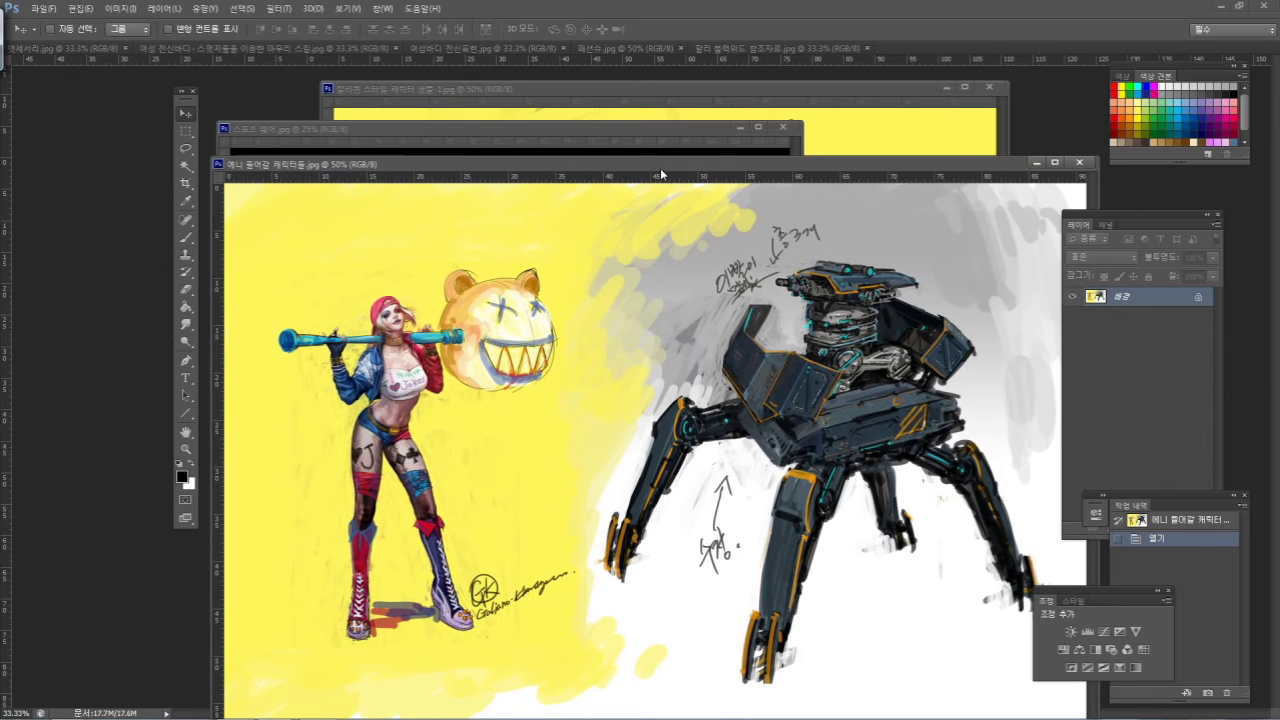
left_click_drag(655, 182, 650, 182)
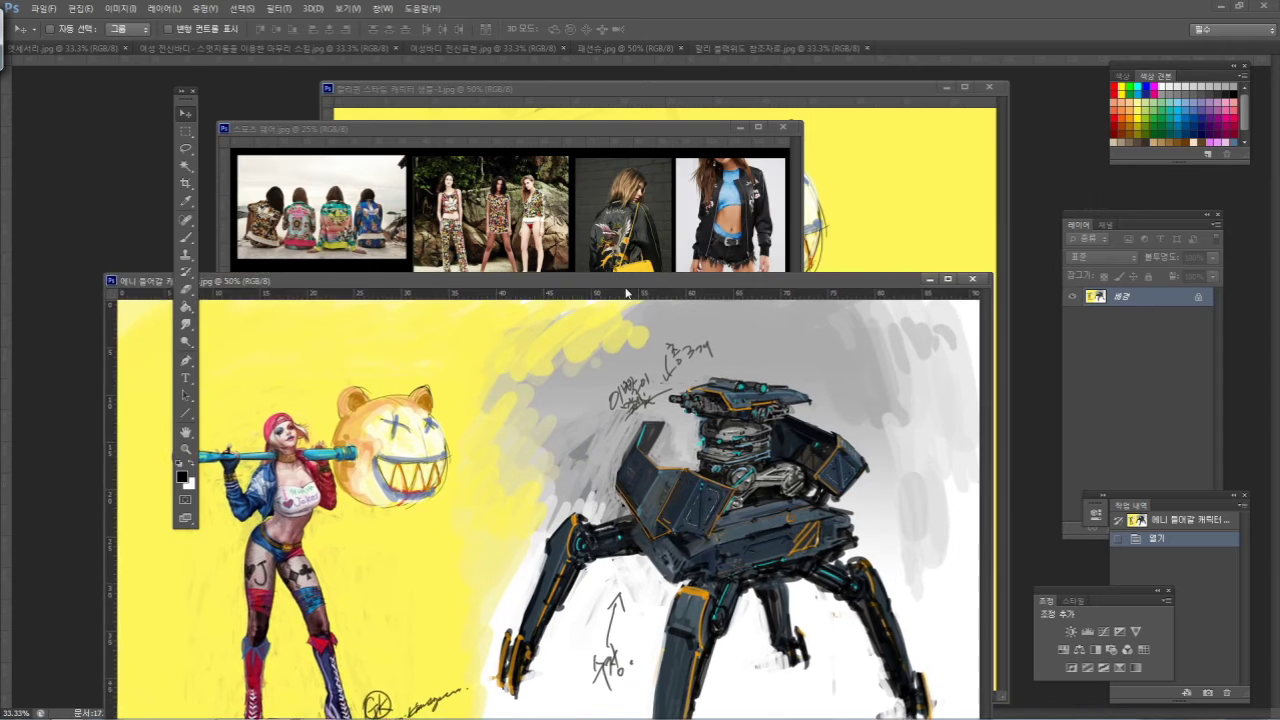
left_click(736, 92)
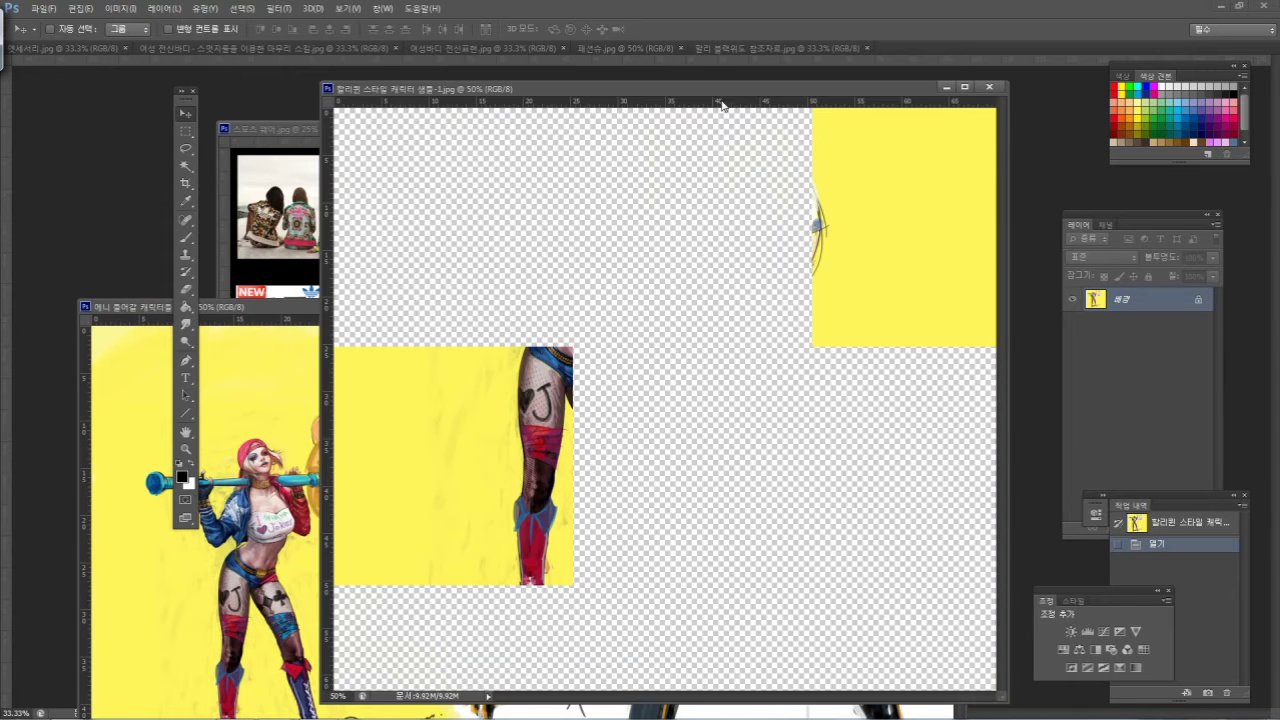
left_click_drag(399, 310, 414, 190)
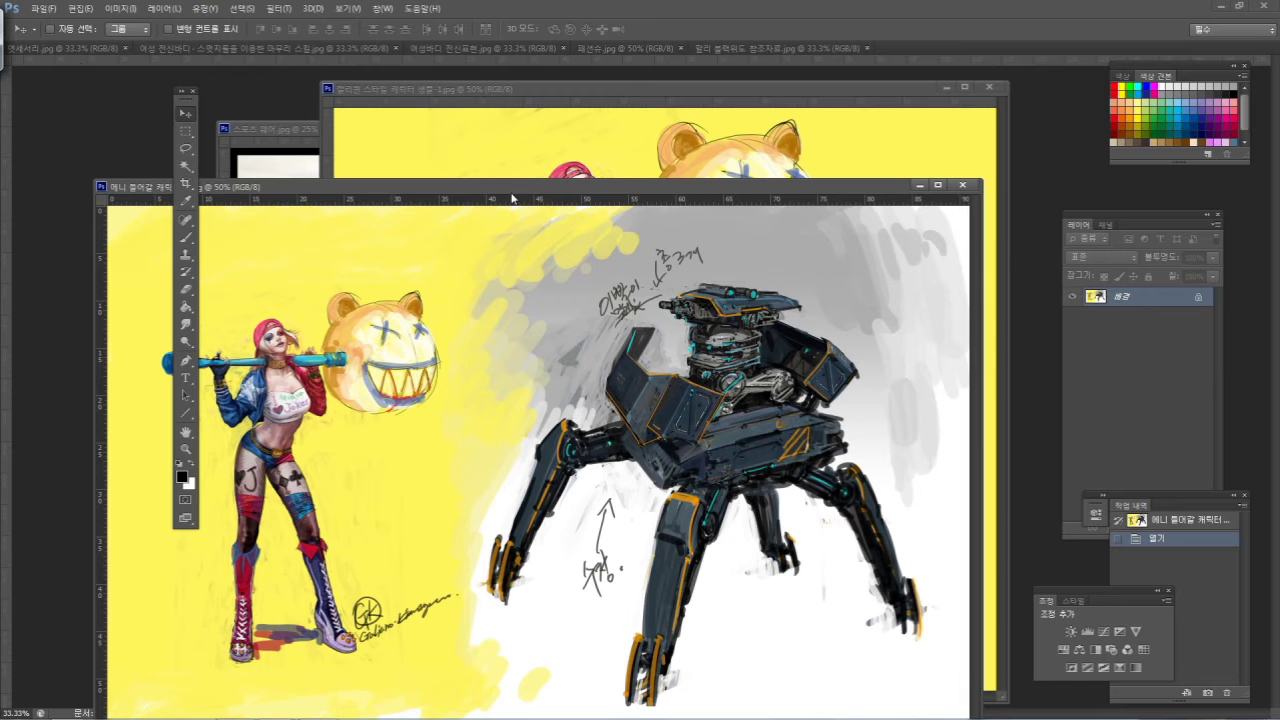
left_click_drag(519, 190, 487, 226)
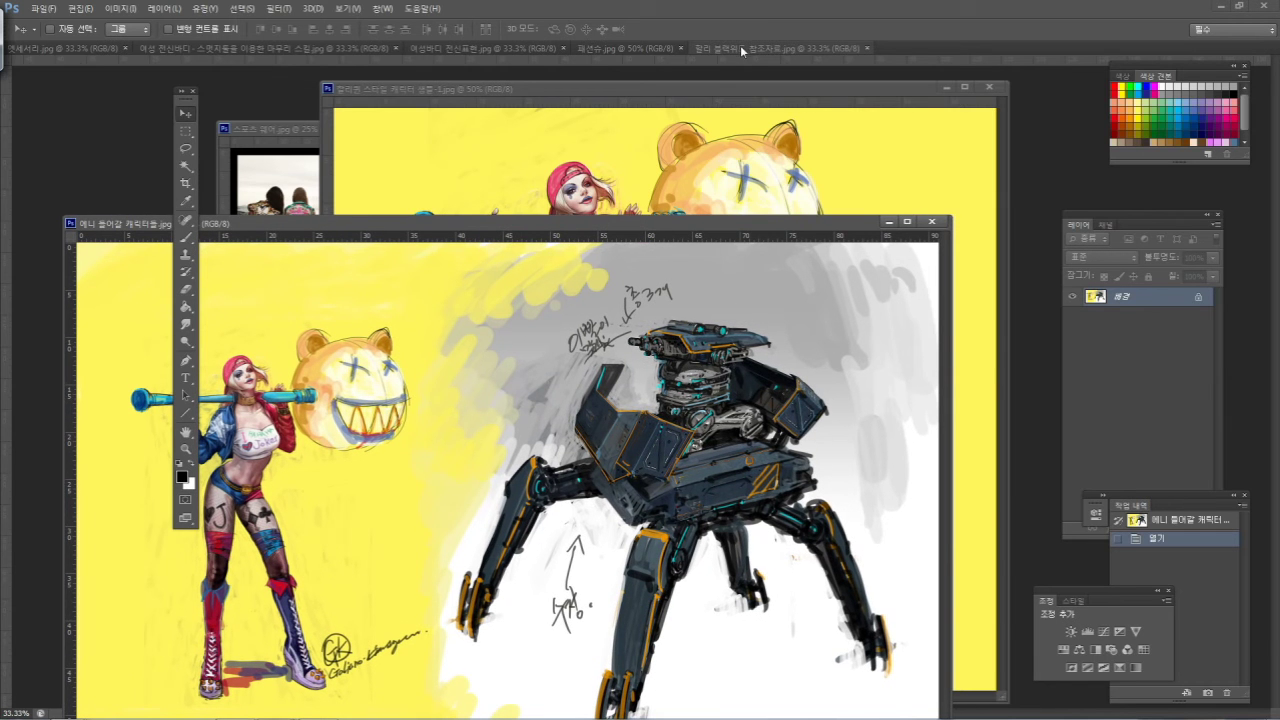
Float the Harley and Black Widow reference sheet, move the toolbox clear of it, and enlarge the sheet's window
left_click_drag(730, 49, 553, 123)
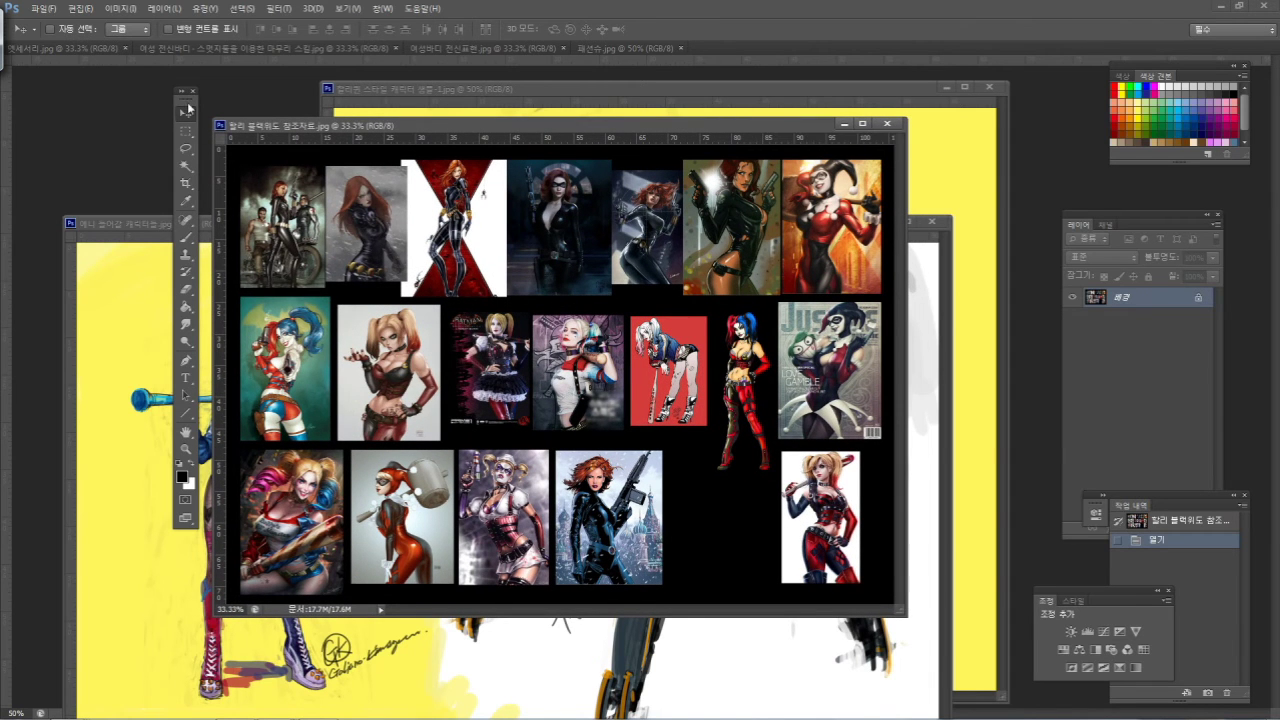
left_click_drag(188, 105, 36, 109)
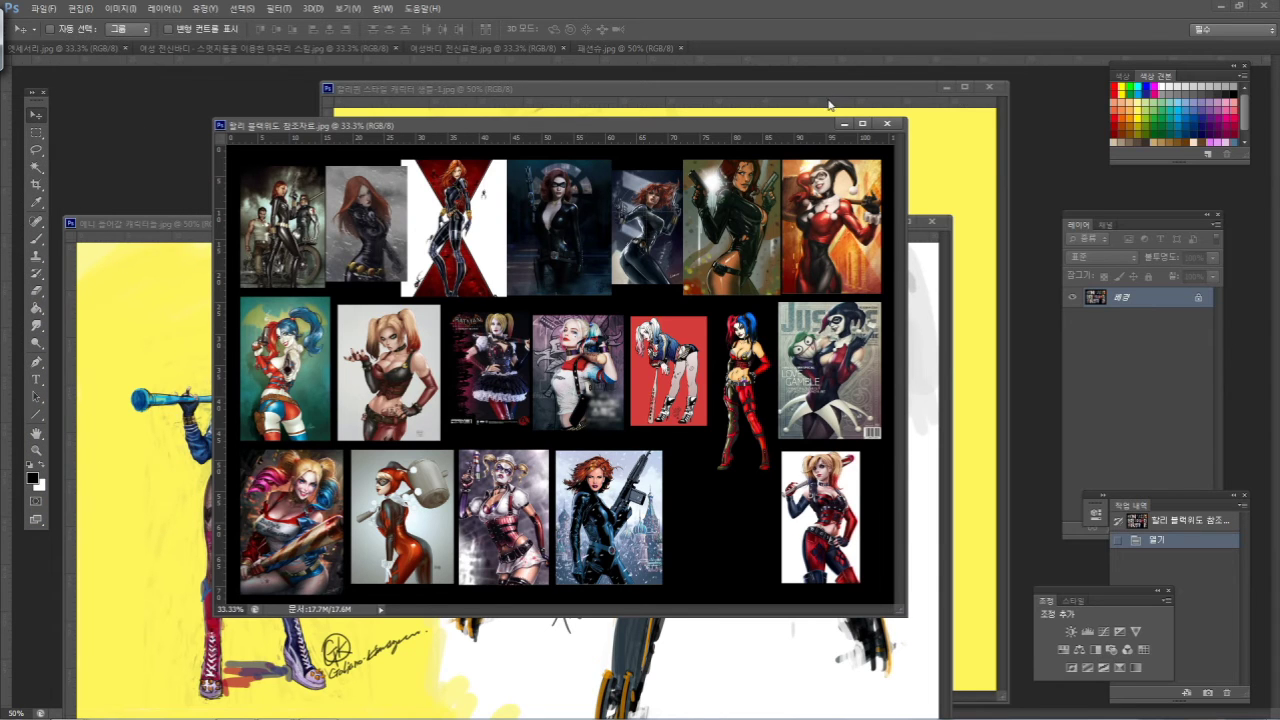
left_click_drag(719, 127, 682, 143)
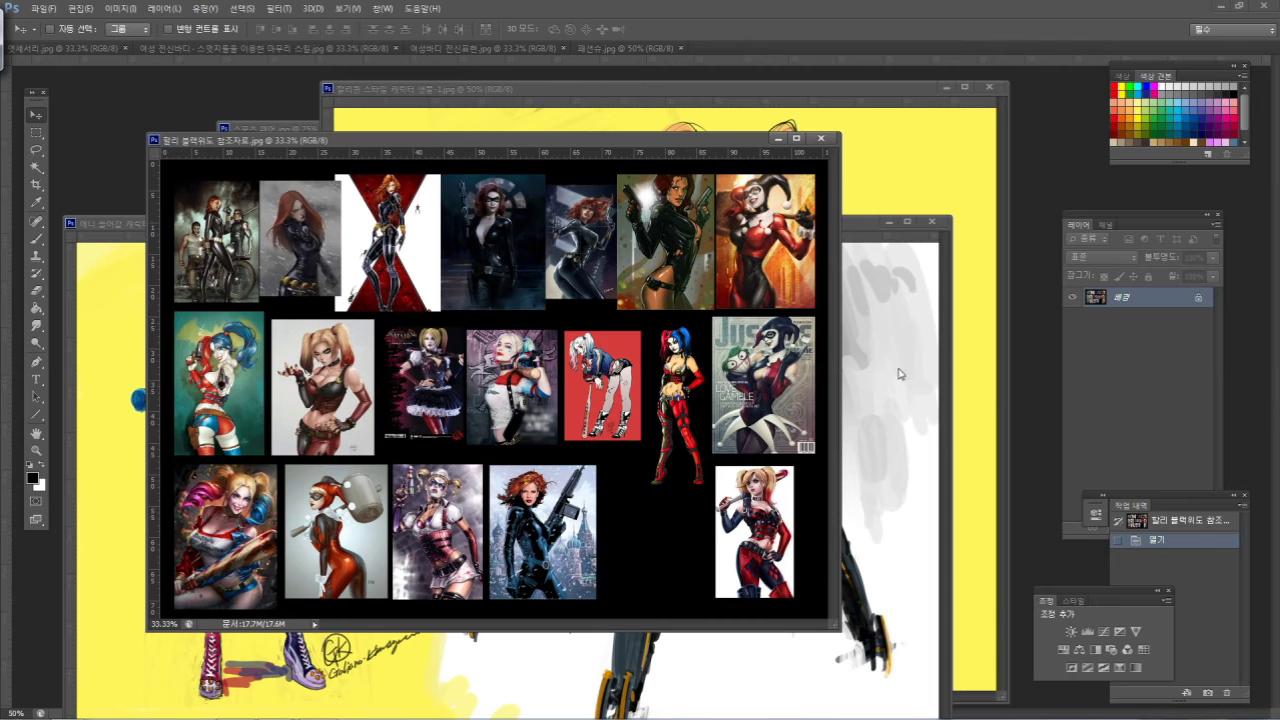
left_click_drag(833, 622, 976, 658)
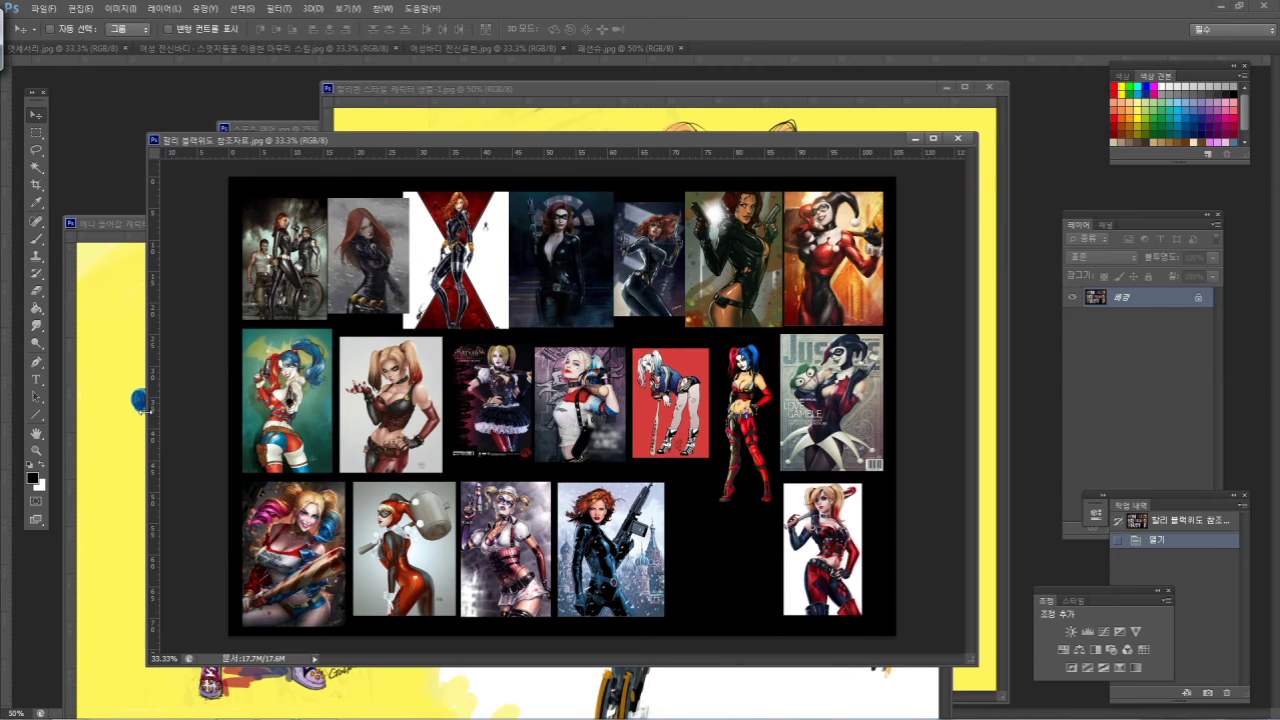
Shift the spider robot image window upward, then bring the Harley and Black Widow sheet to the front and enlarge its window further
left_click(110, 346)
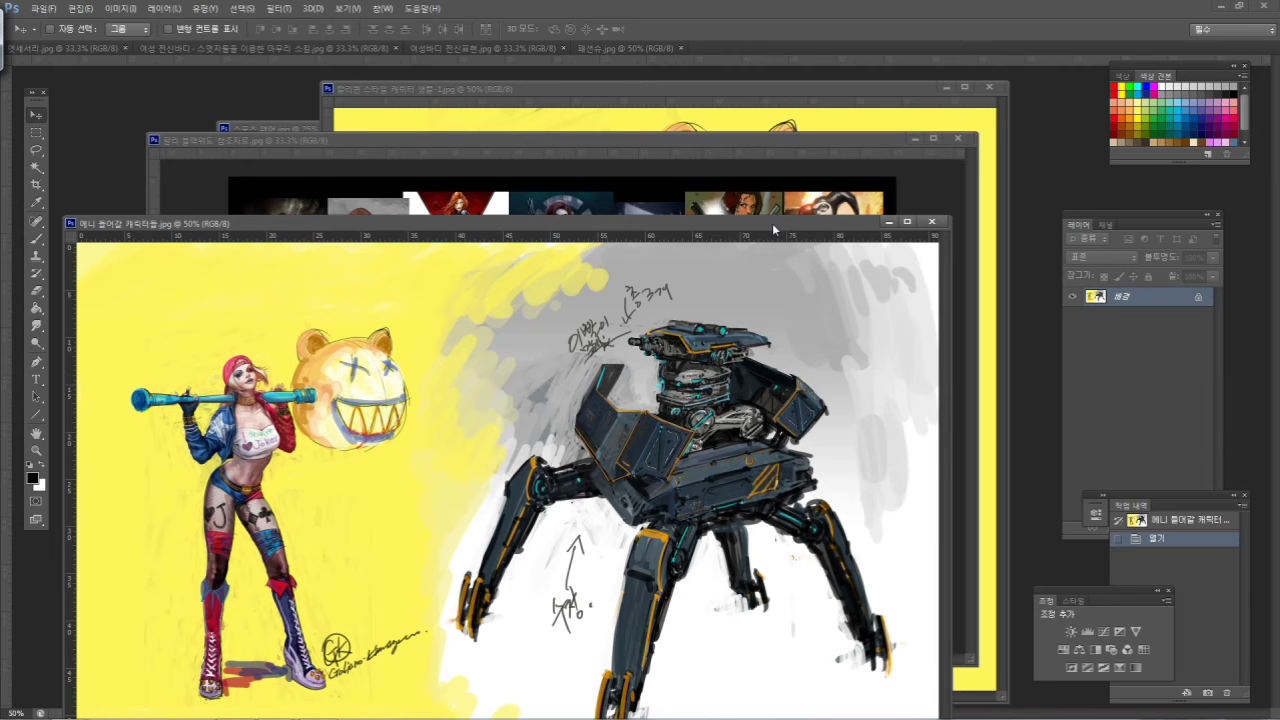
left_click_drag(780, 208, 785, 157)
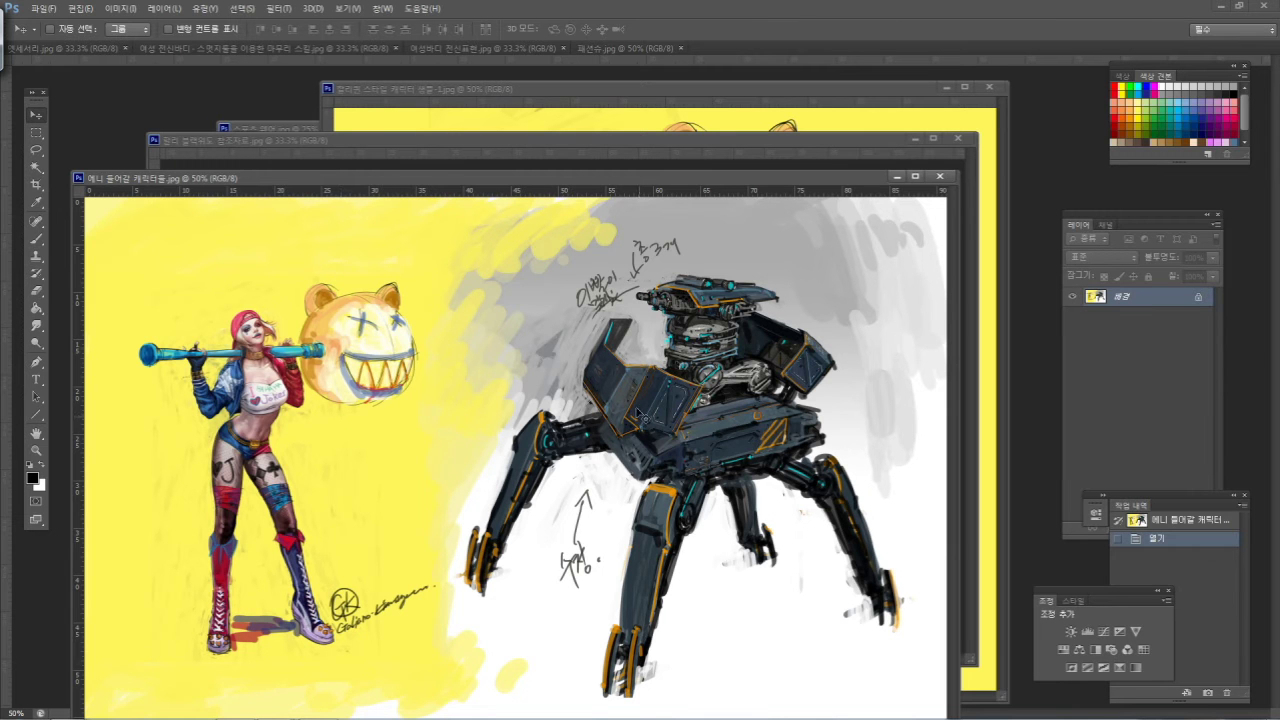
left_click(742, 136)
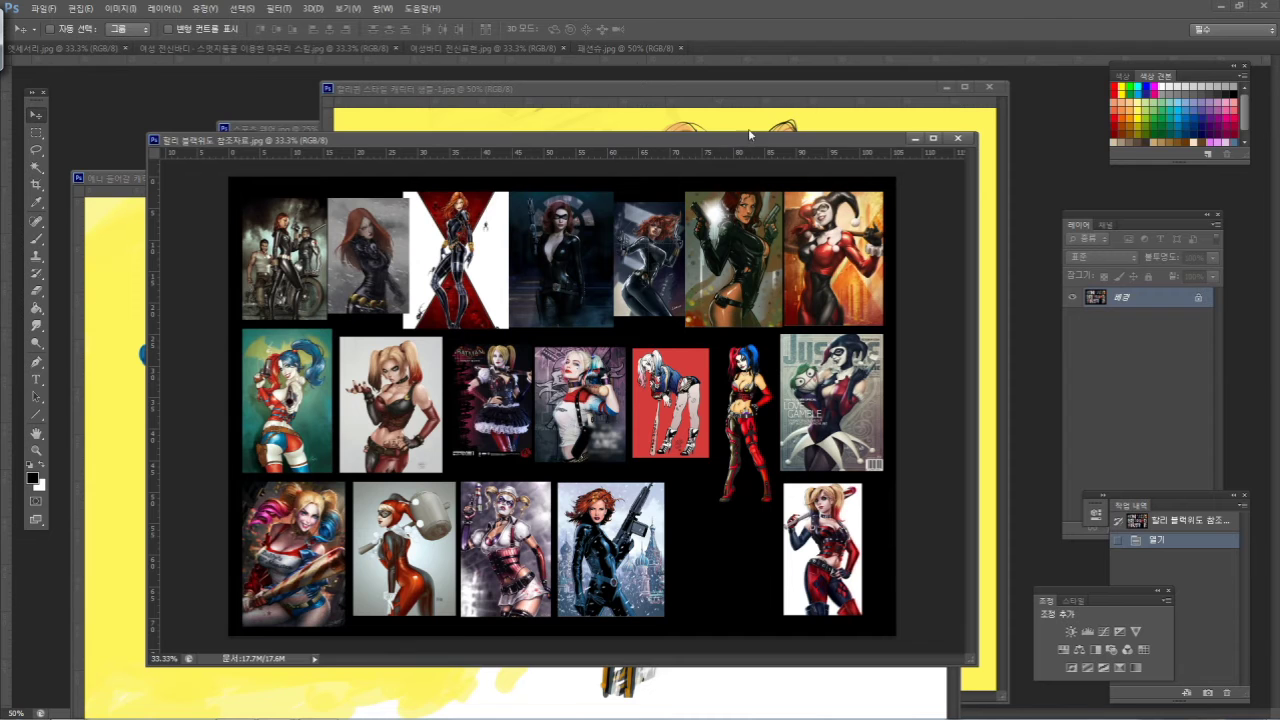
left_click_drag(749, 134, 750, 113)
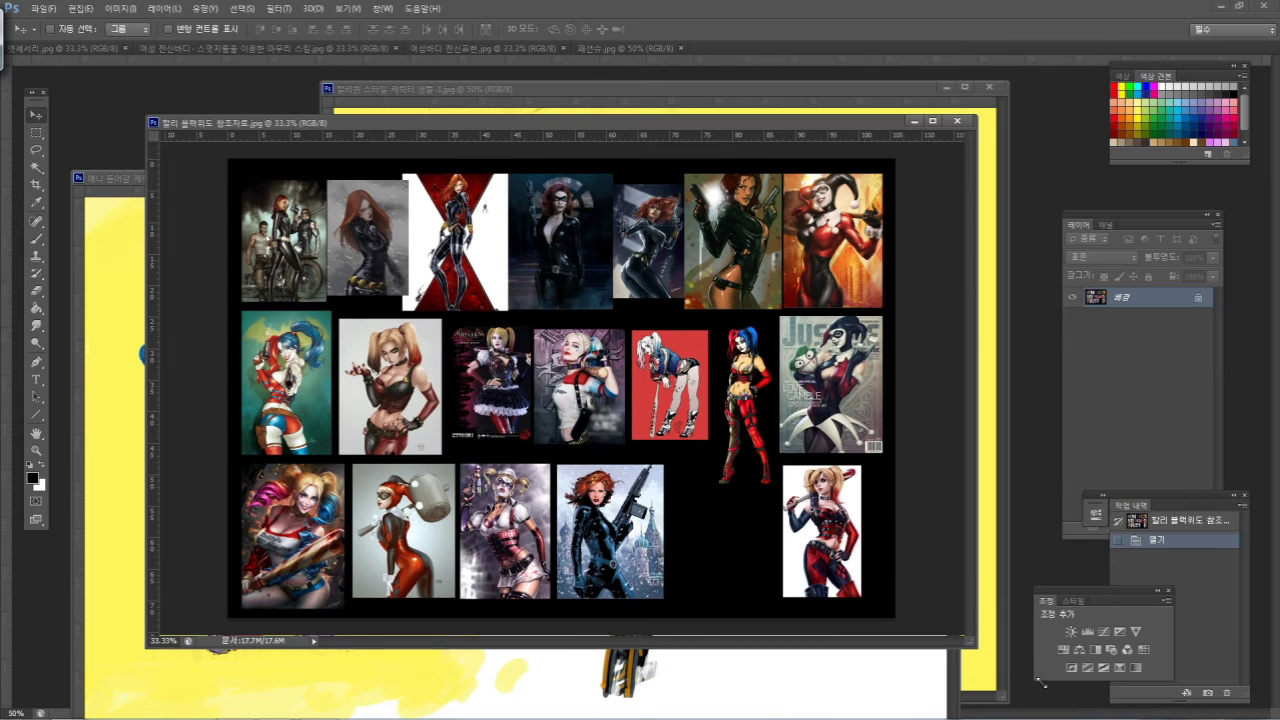
left_click_drag(1046, 692, 1044, 692)
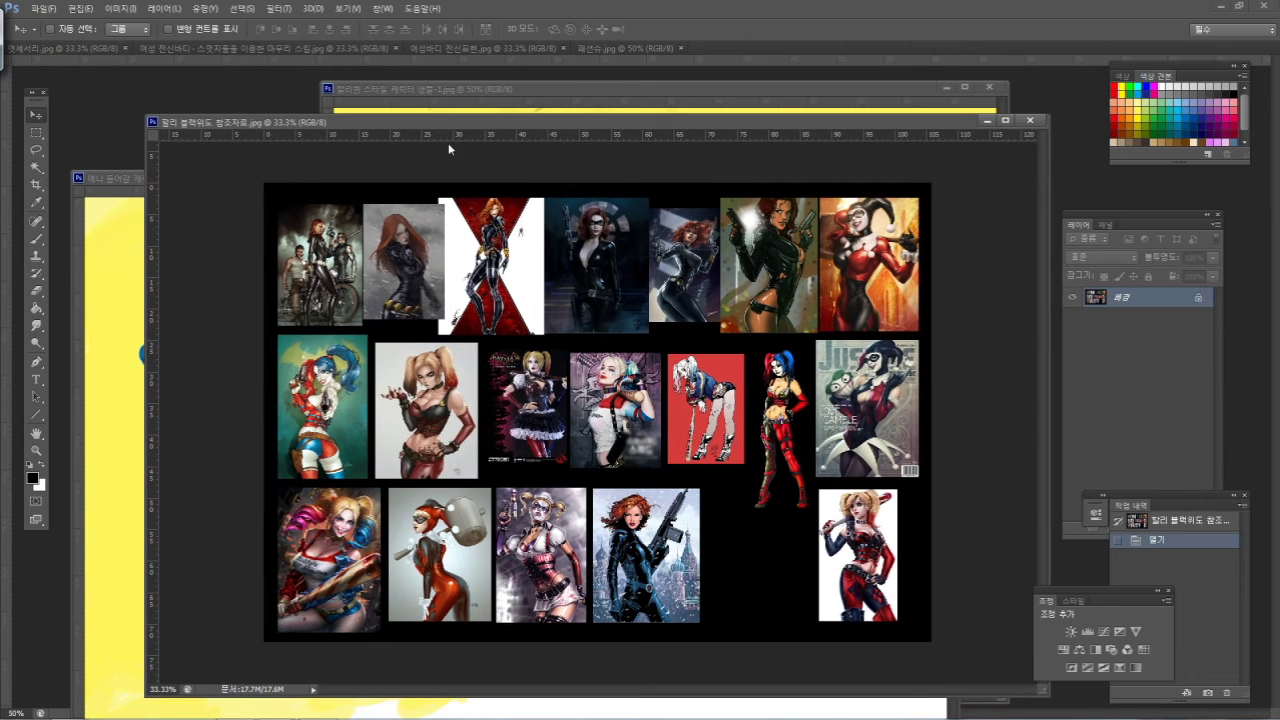
Examine the lower two rows of the Harley and Black Widow reference sheet at 66.7% zoom
key("b")
key("ctrl+plus")
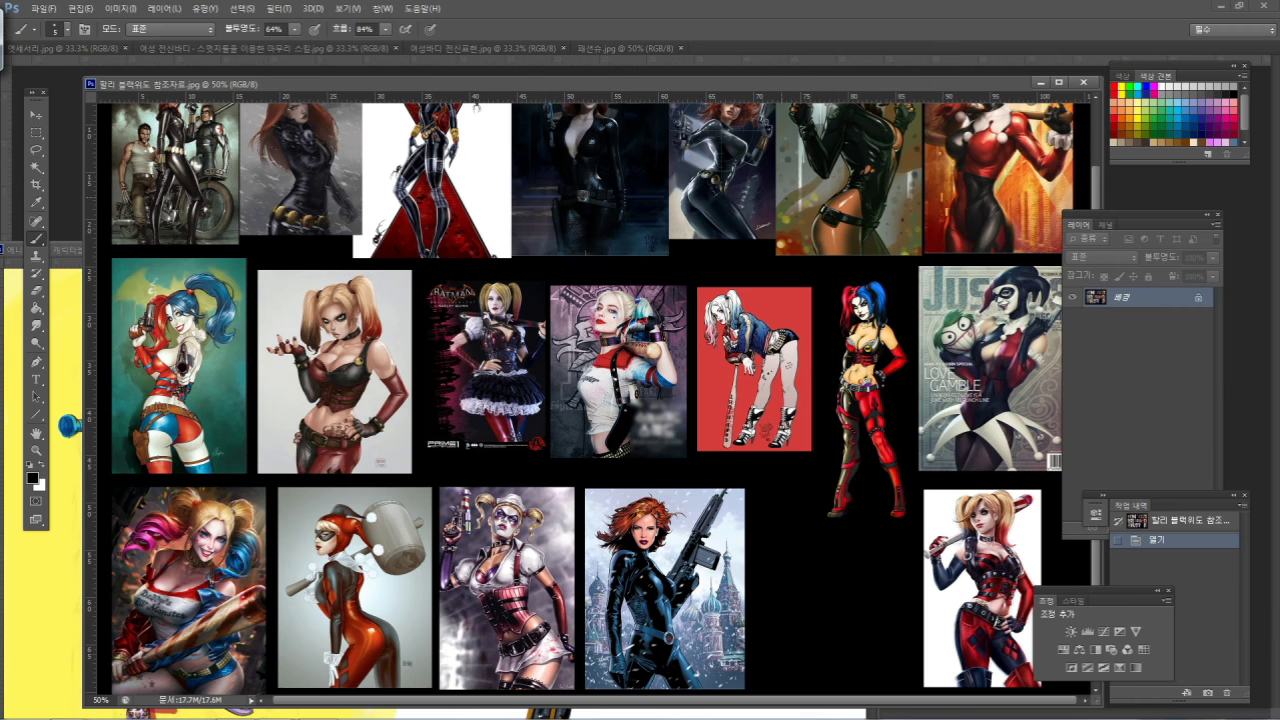
key("ctrl+plus")
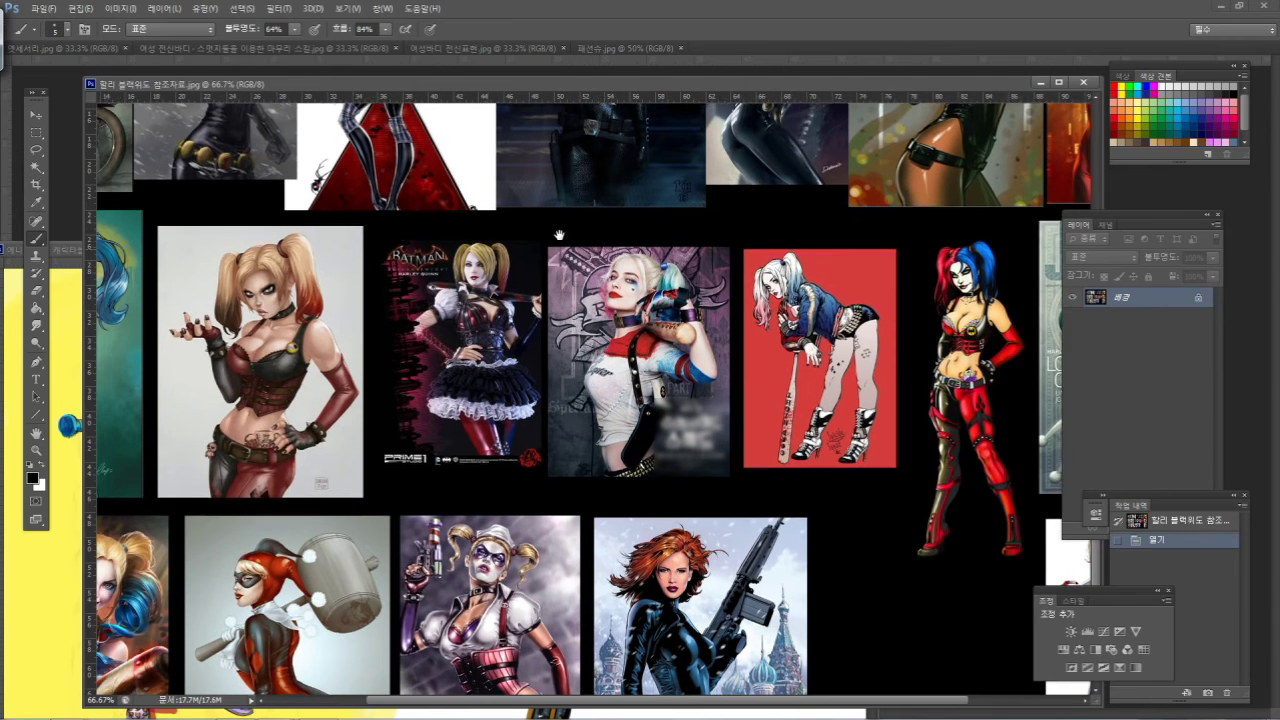
left_click_drag(480, 248, 653, 226)
scroll(675, 181, "down", 2)
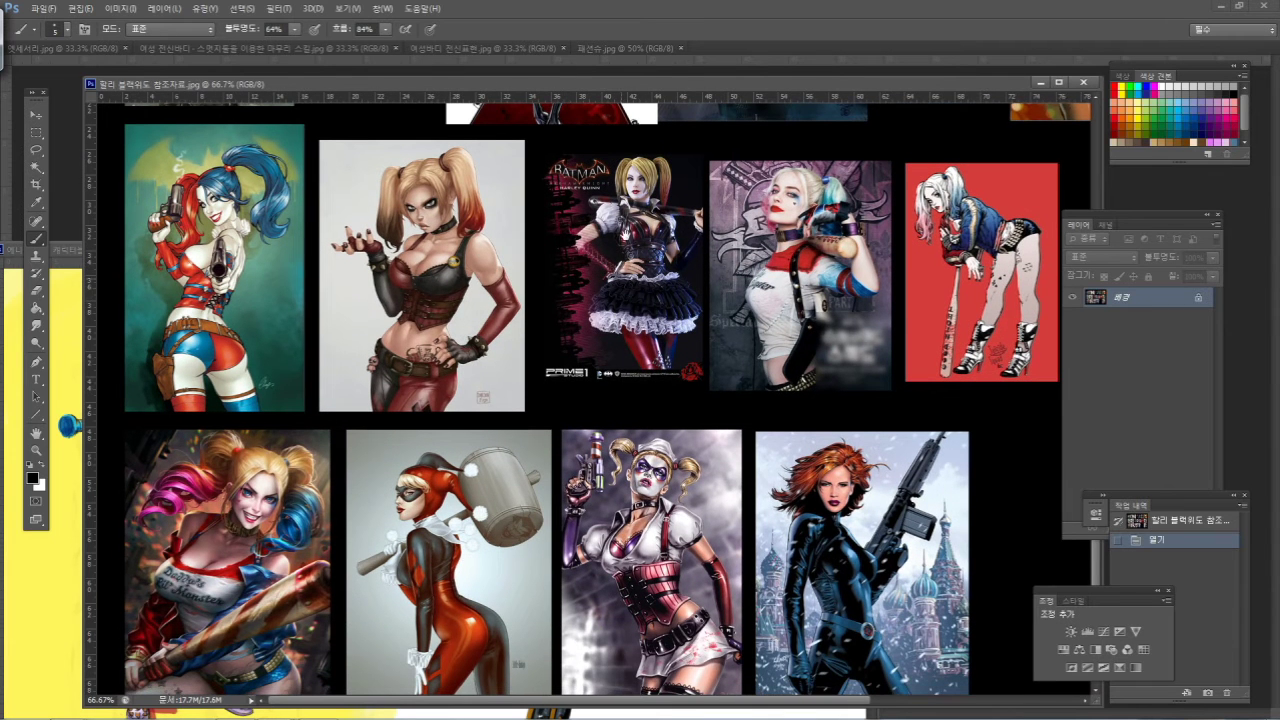
scroll(626, 207, "down", 1)
key("ctrl+r")
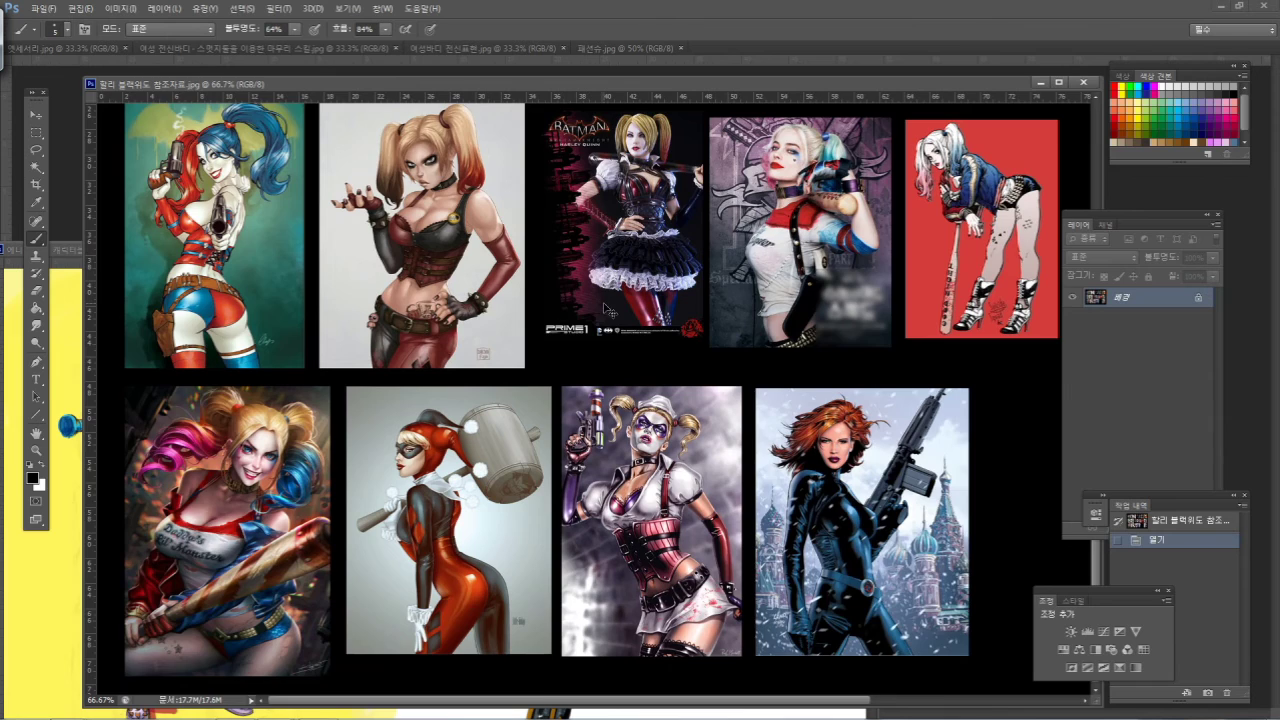
Inspect the Black Widow pictures in the top row of the reference sheet at 100% zoom
key("ctrl+plus")
left_click_drag(512, 220, 704, 470)
left_click_drag(535, 280, 588, 447)
left_click_drag(567, 298, 556, 432)
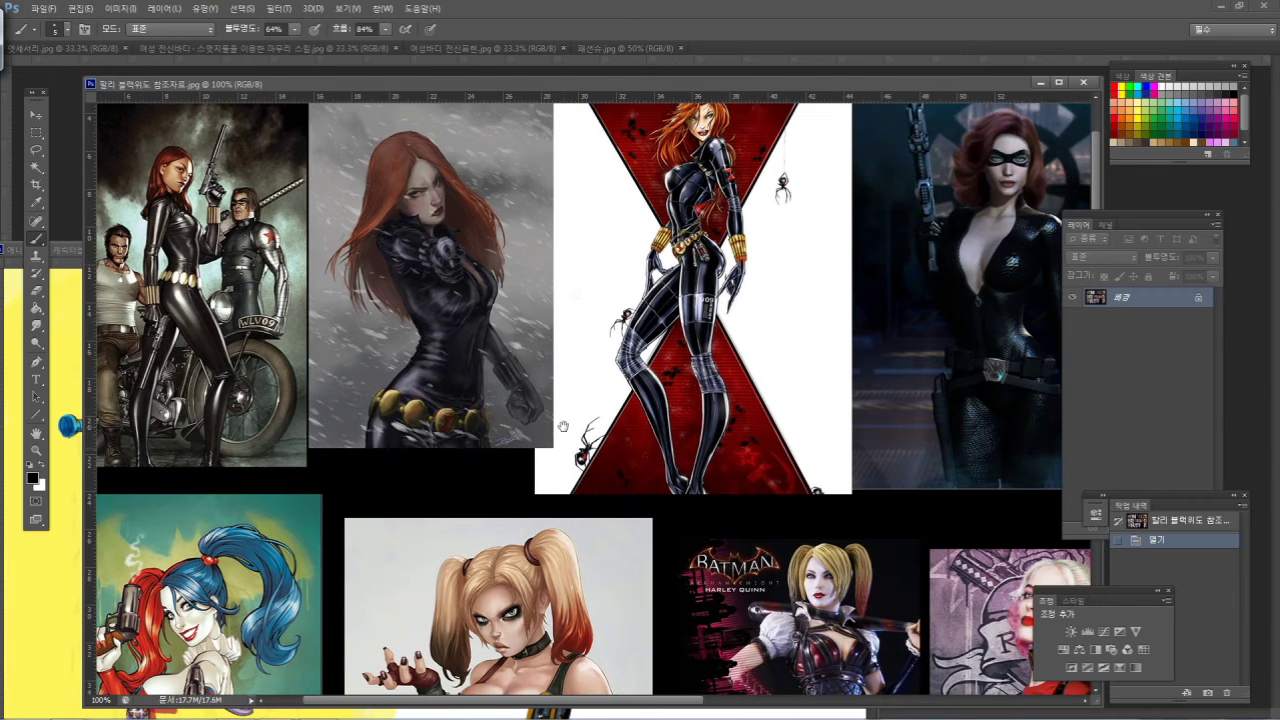
left_click_drag(763, 344, 782, 175)
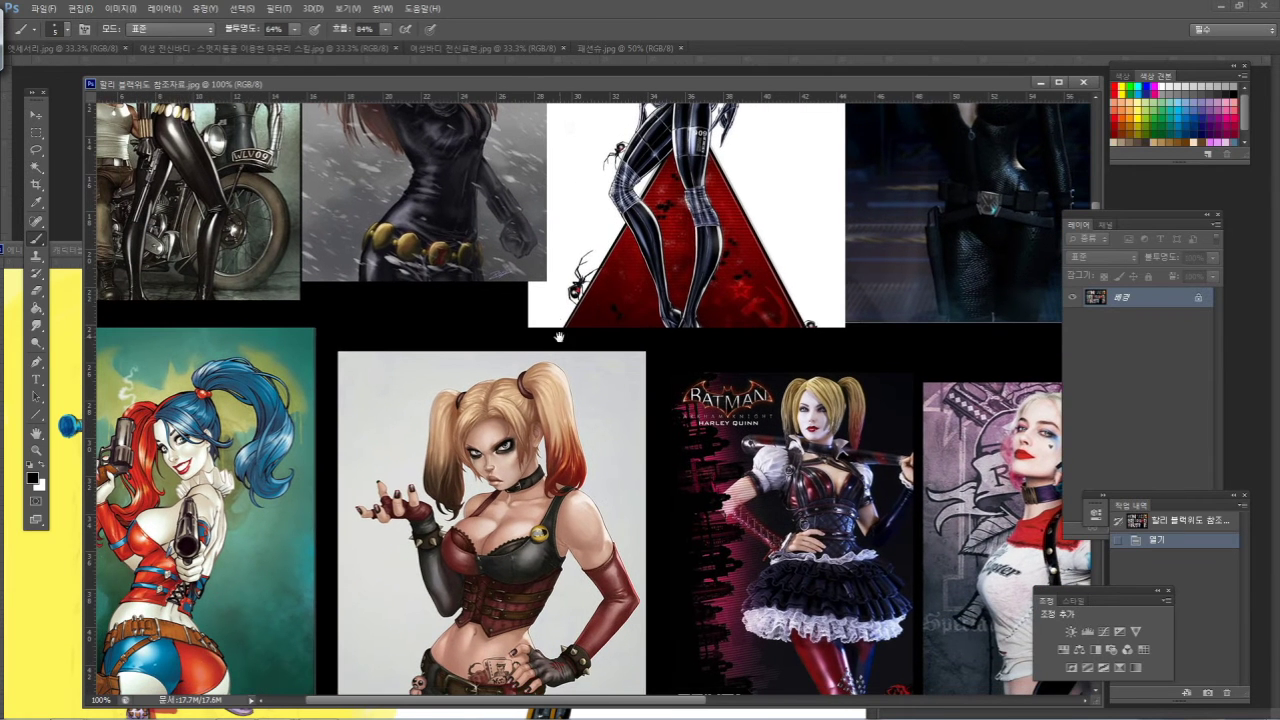
Brush a check mark on the green-background Harley picture and another mark on the Harley with pink and blue pigtails below it
left_click_drag(570, 372, 626, 214)
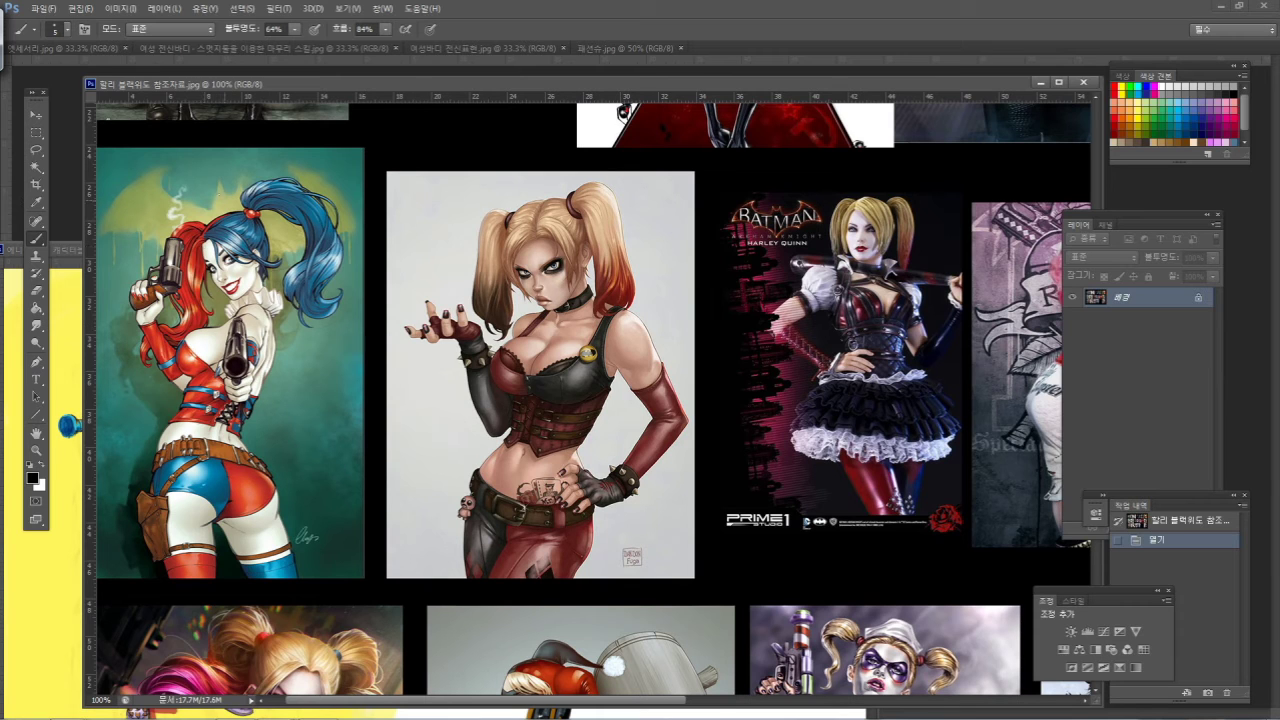
left_click_drag(205, 196, 230, 158)
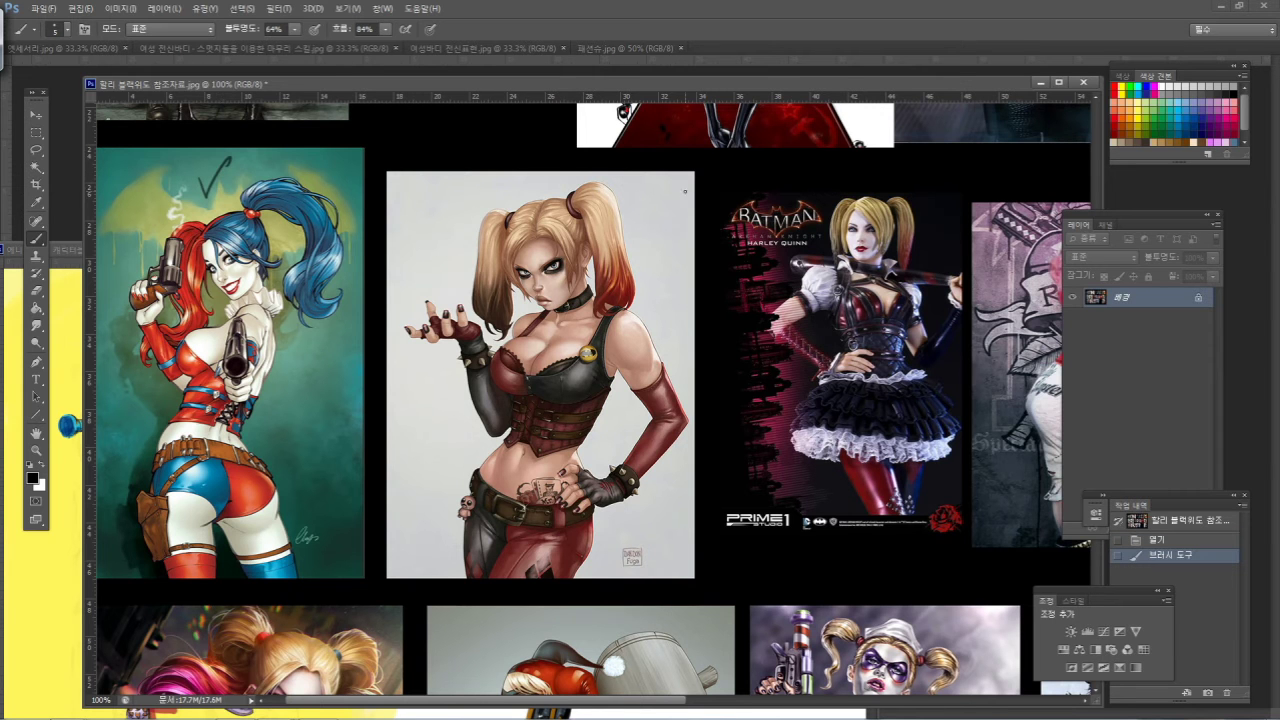
left_click_drag(732, 357, 521, 346)
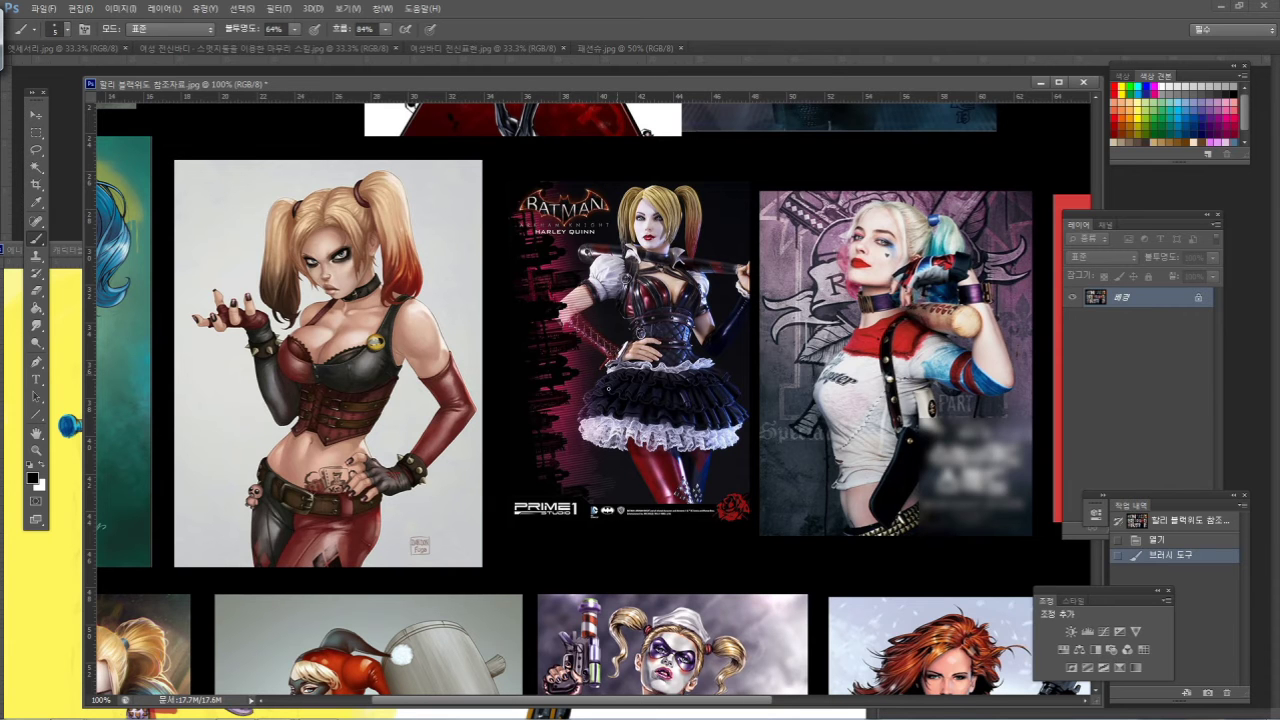
left_click_drag(603, 410, 768, 264)
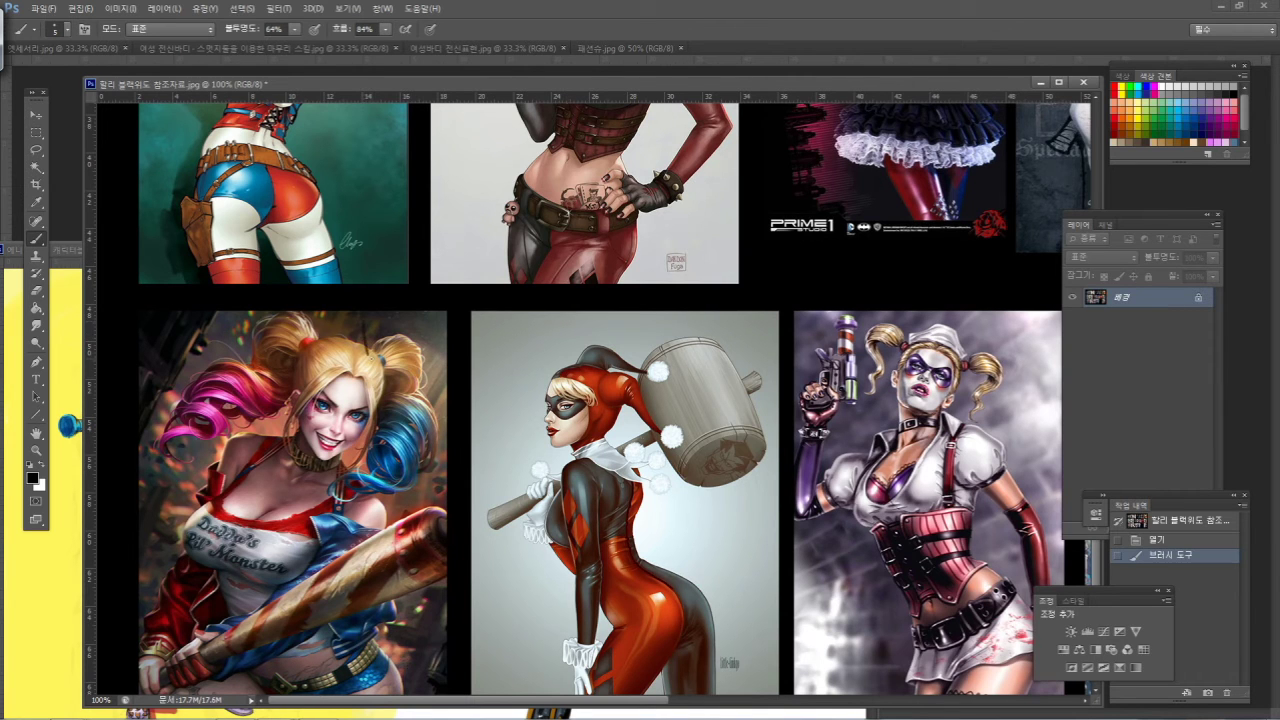
left_click_drag(370, 320, 400, 356)
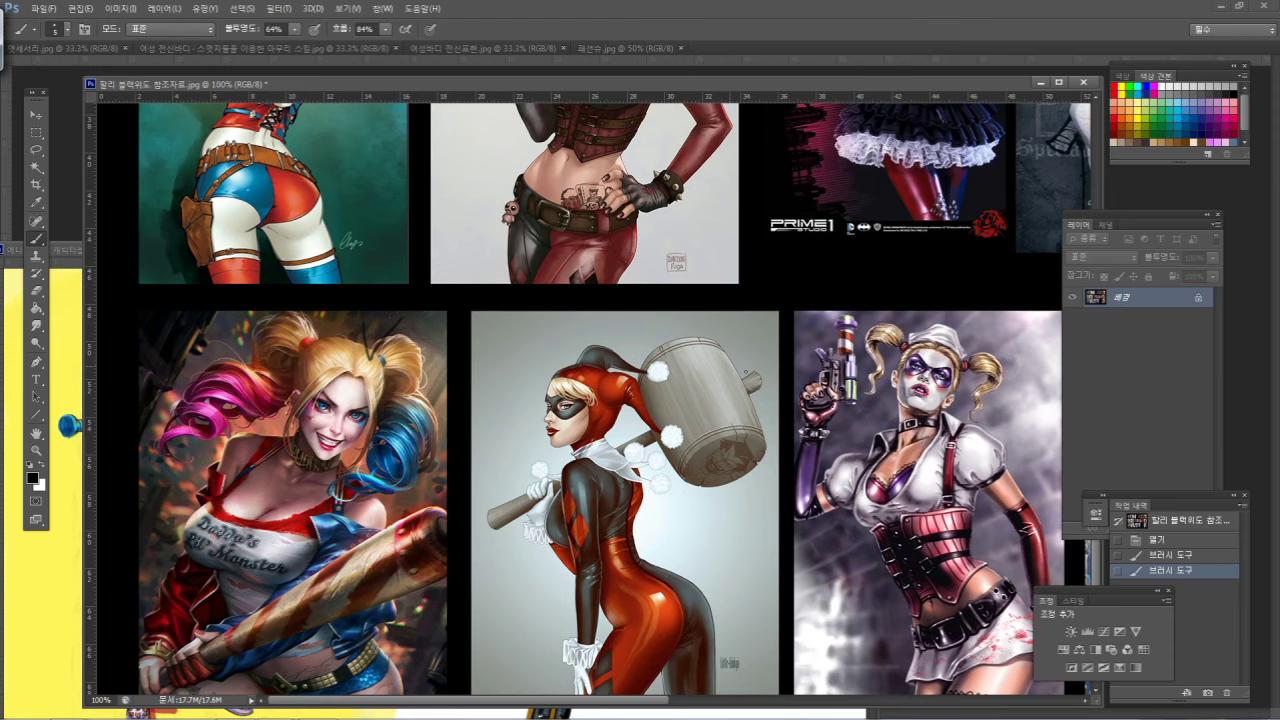
left_click_drag(749, 329, 504, 311)
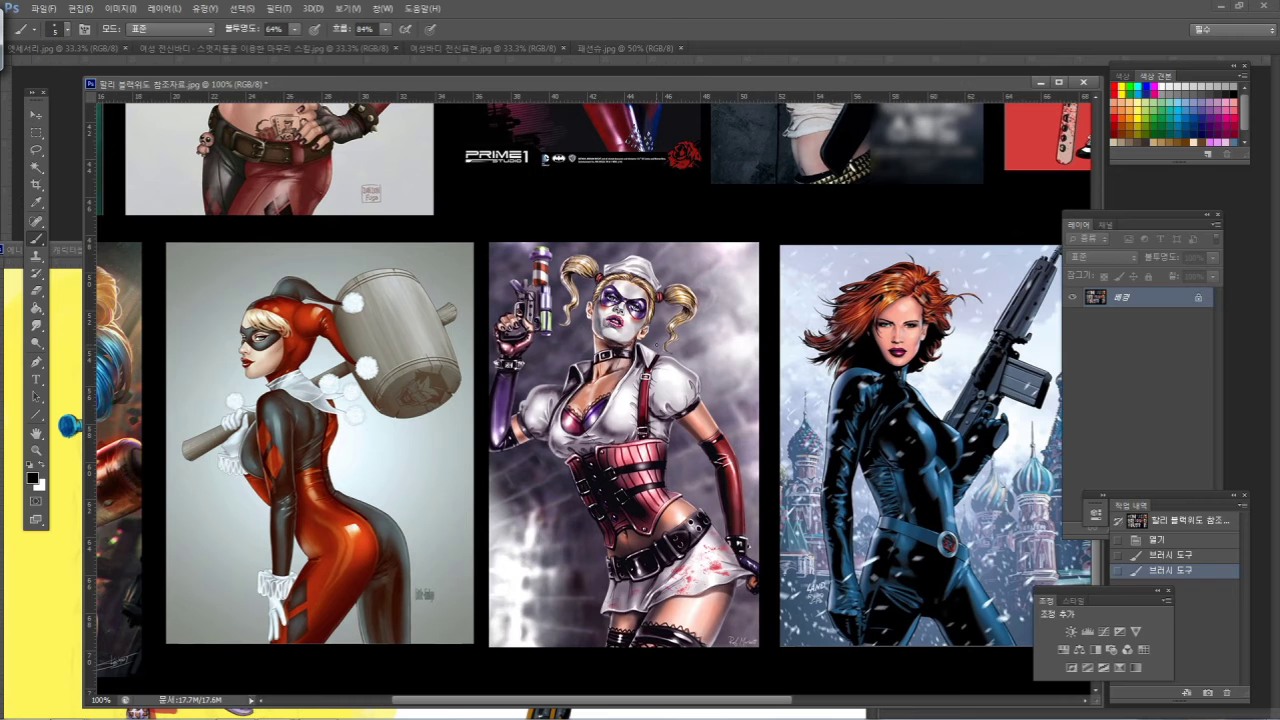
Brush a check mark on the red-background Harley picture in the top row of the reference sheet
key("ctrl+minus")
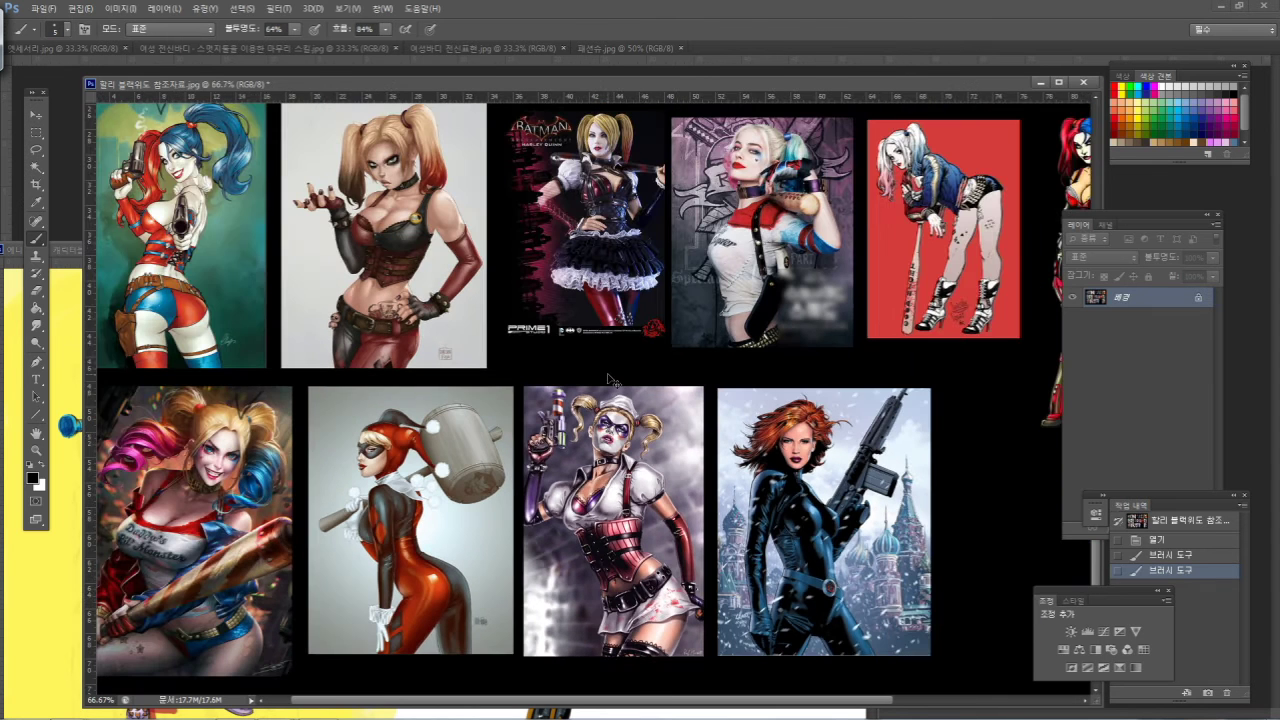
left_click_drag(877, 233, 626, 255)
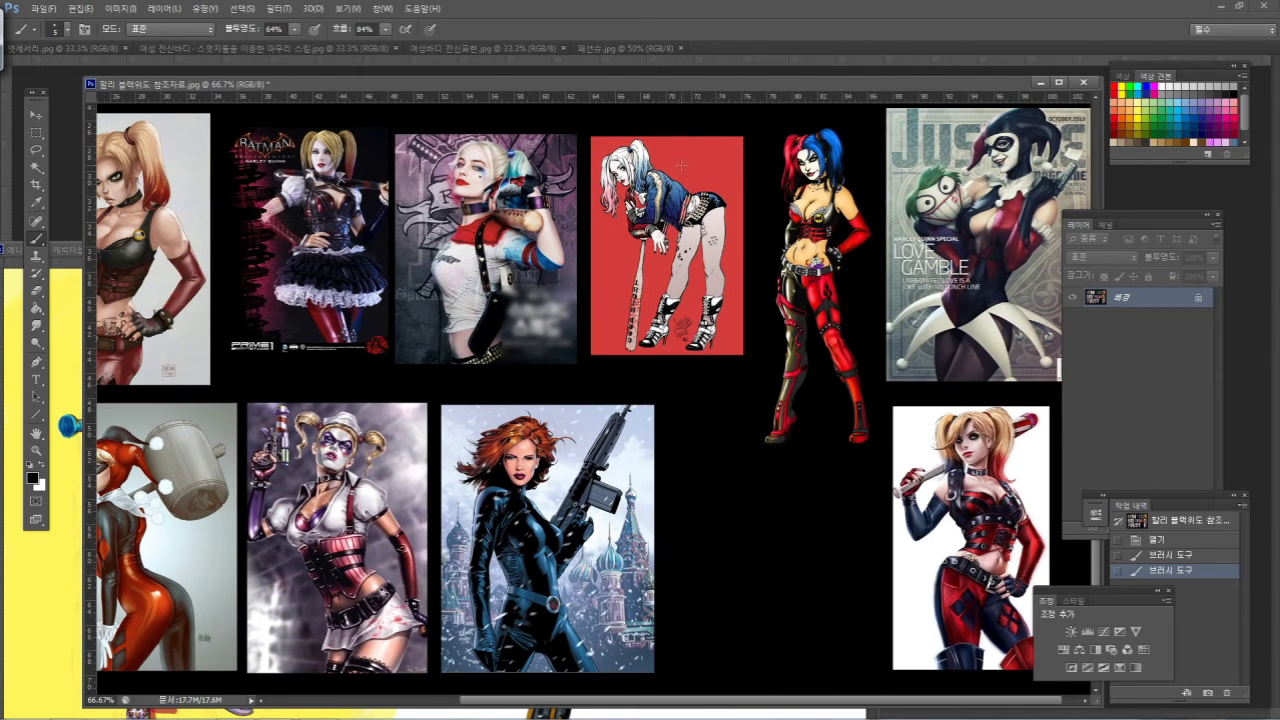
left_click_drag(685, 164, 711, 157)
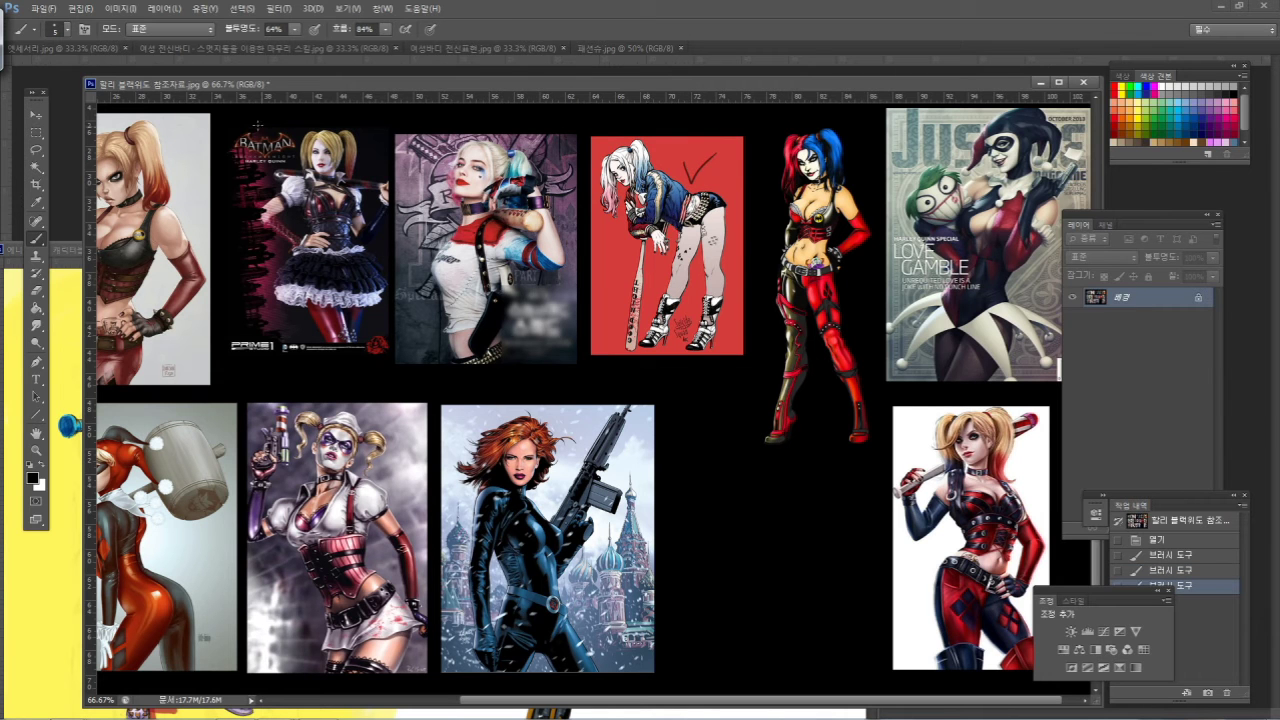
Move the Harley and Black Widow sheet aside, then bring the sportswear sheet forward, widen its window and enlarge its view to 50%
mouse_move(288, 86)
left_mouse_down()
mouse_move(334, 132)
mouse_move(728, 289)
mouse_move(789, 333)
left_mouse_up()
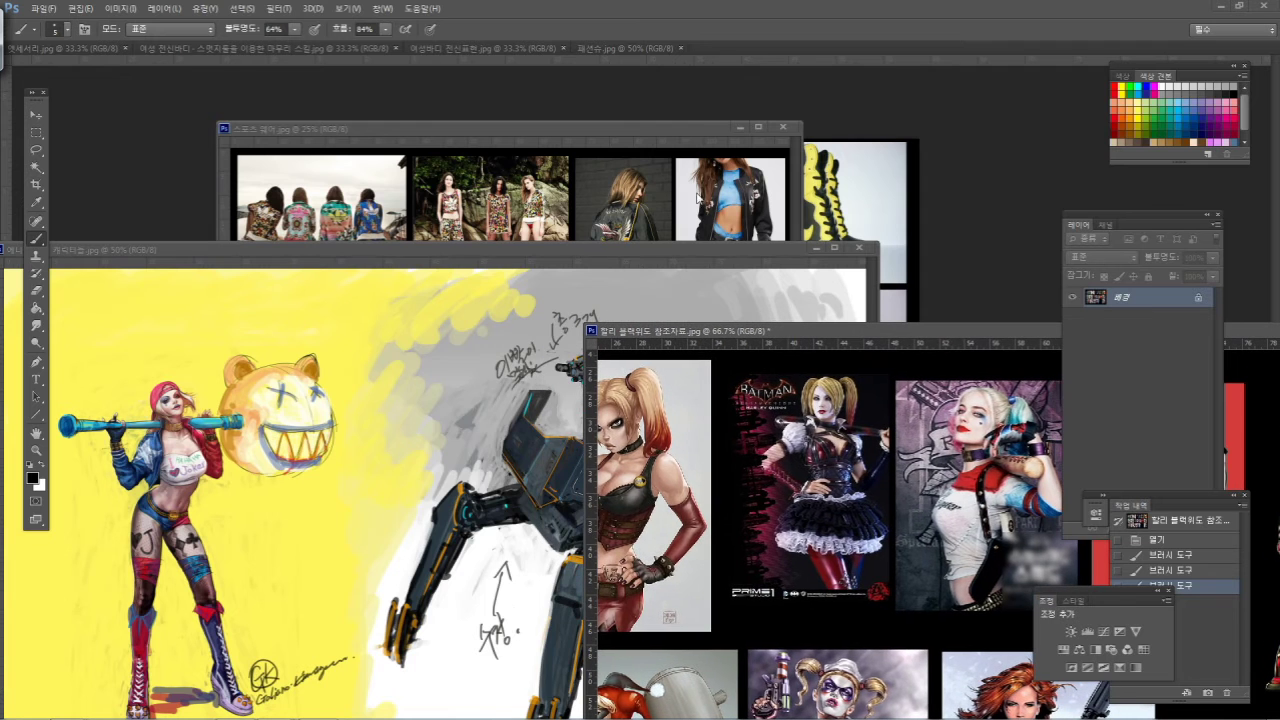
left_click(555, 127)
left_click_drag(553, 126, 482, 95)
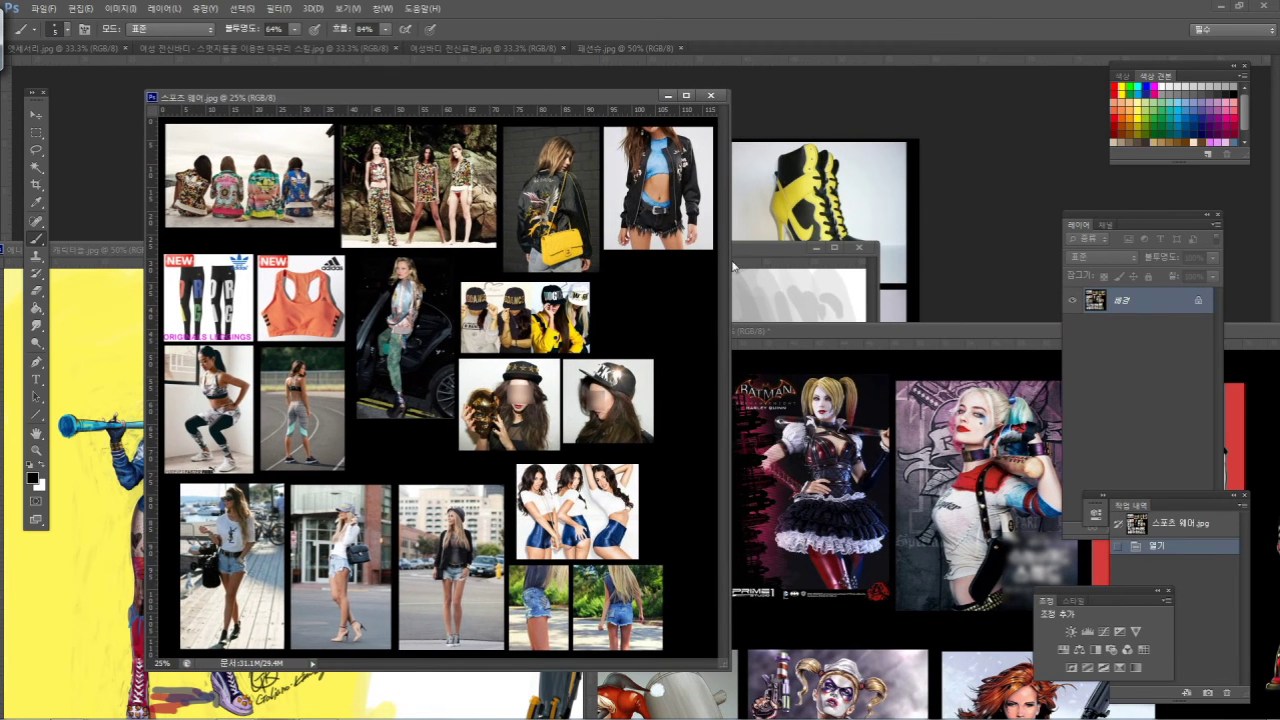
left_click_drag(730, 281, 986, 285)
key("ctrl+plus")
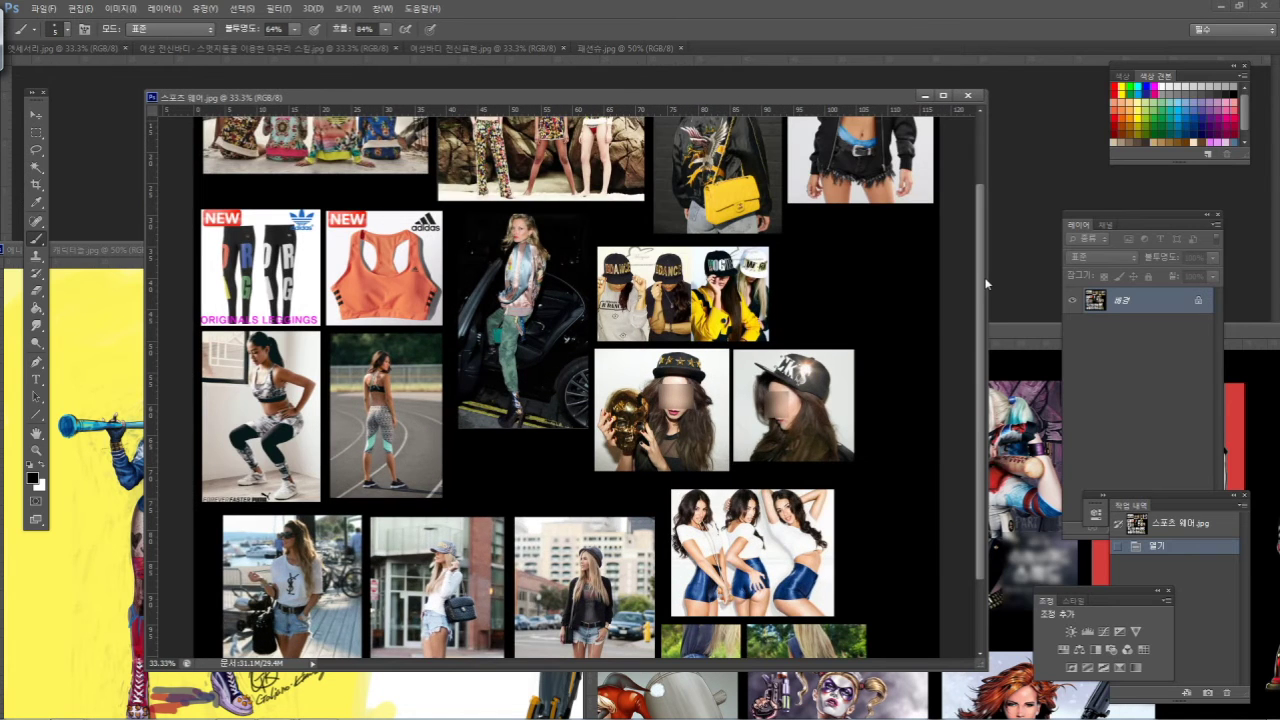
key("ctrl+plus")
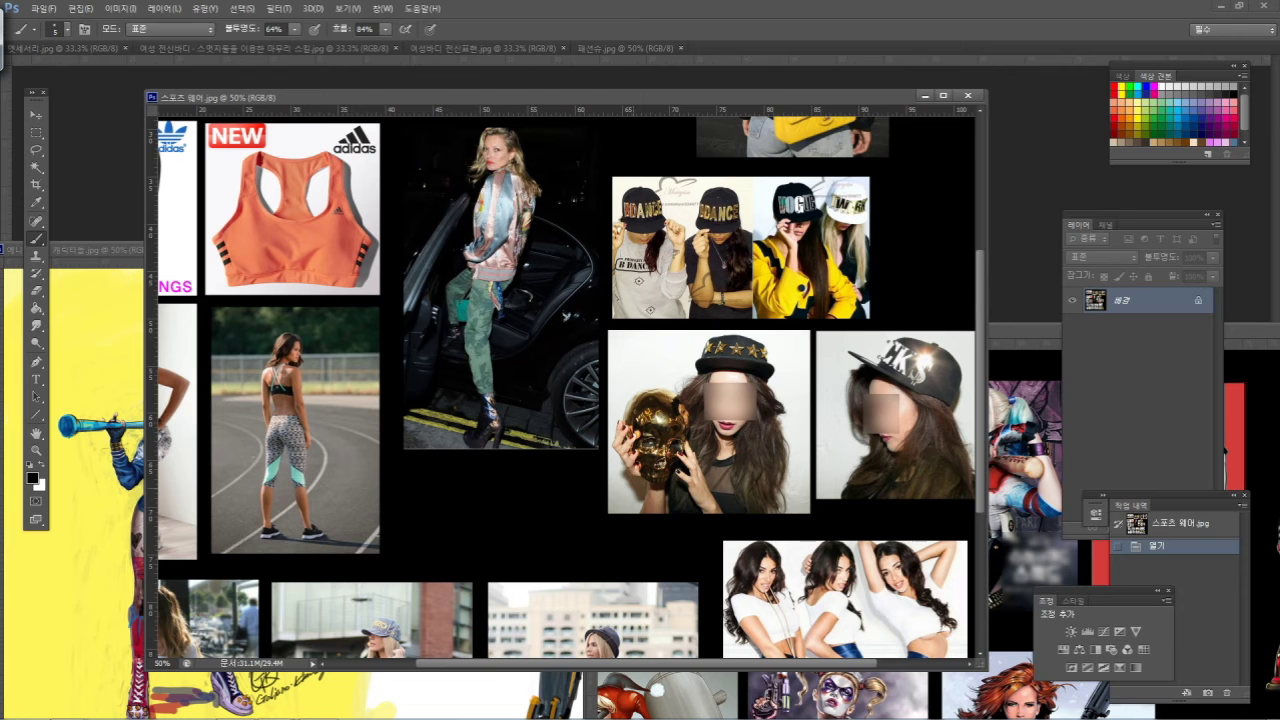
left_click_drag(494, 665, 391, 665)
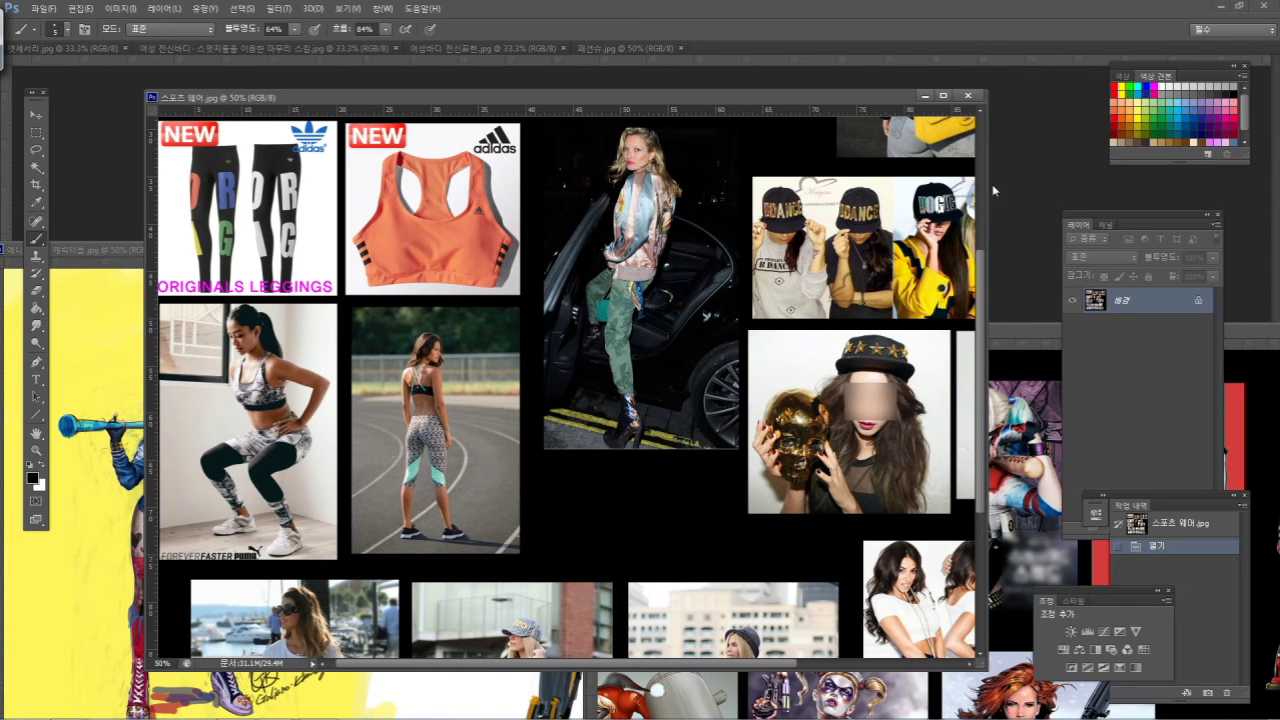
left_click_drag(1000, 187, 1067, 210)
Examine the printed outfits, jackets, leggings and caps in the upper and middle rows of the sportswear sheet at 50% zoom
left_click_drag(1050, 272, 1045, 150)
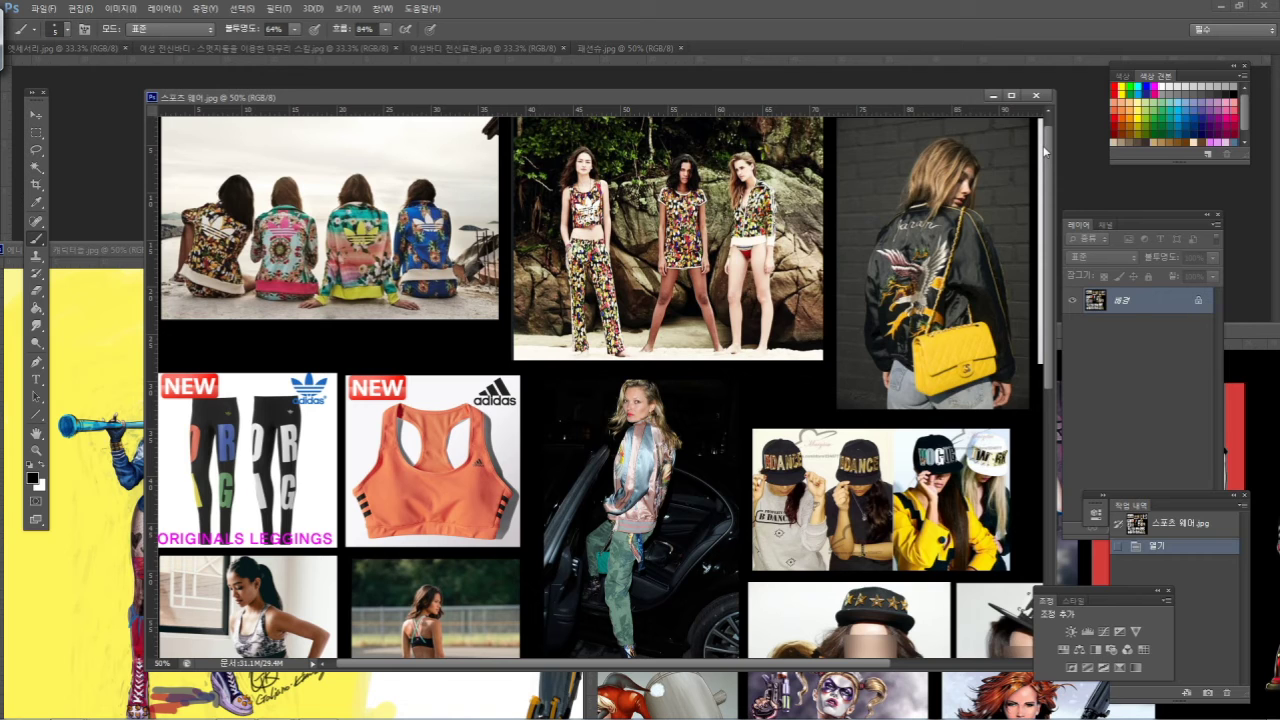
left_click_drag(1045, 151, 1046, 134)
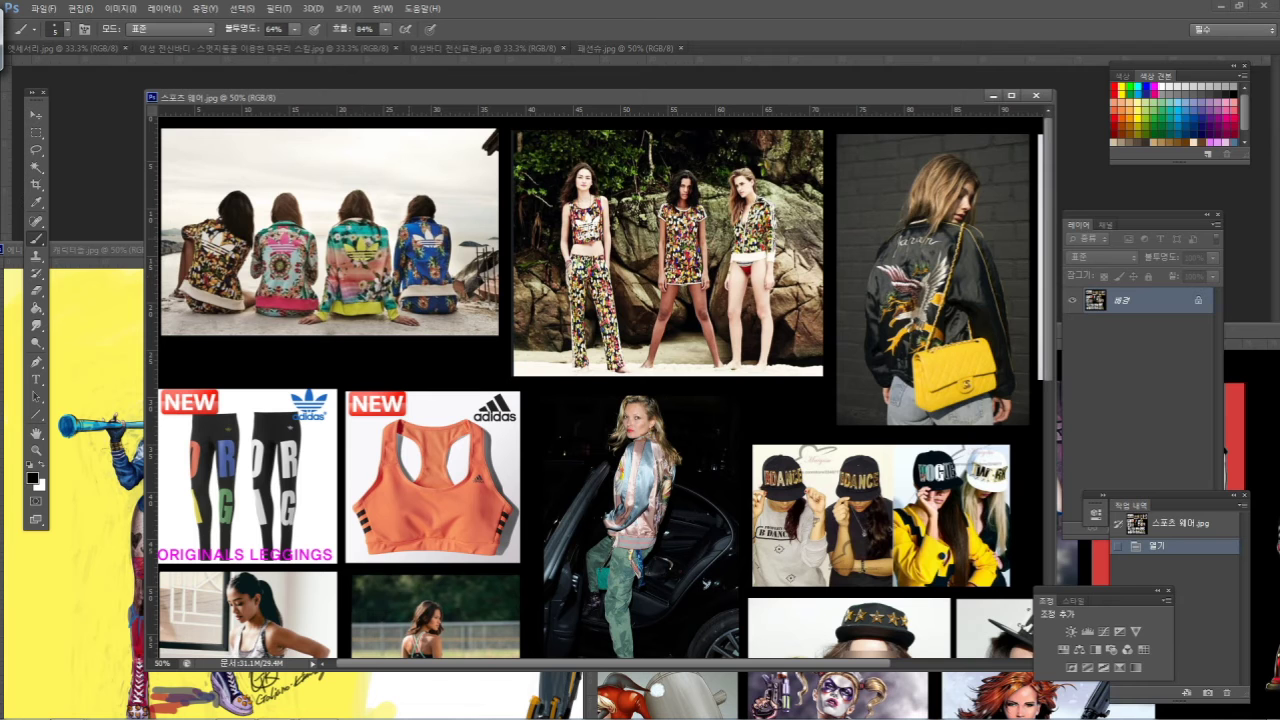
left_click_drag(1050, 234, 1053, 268)
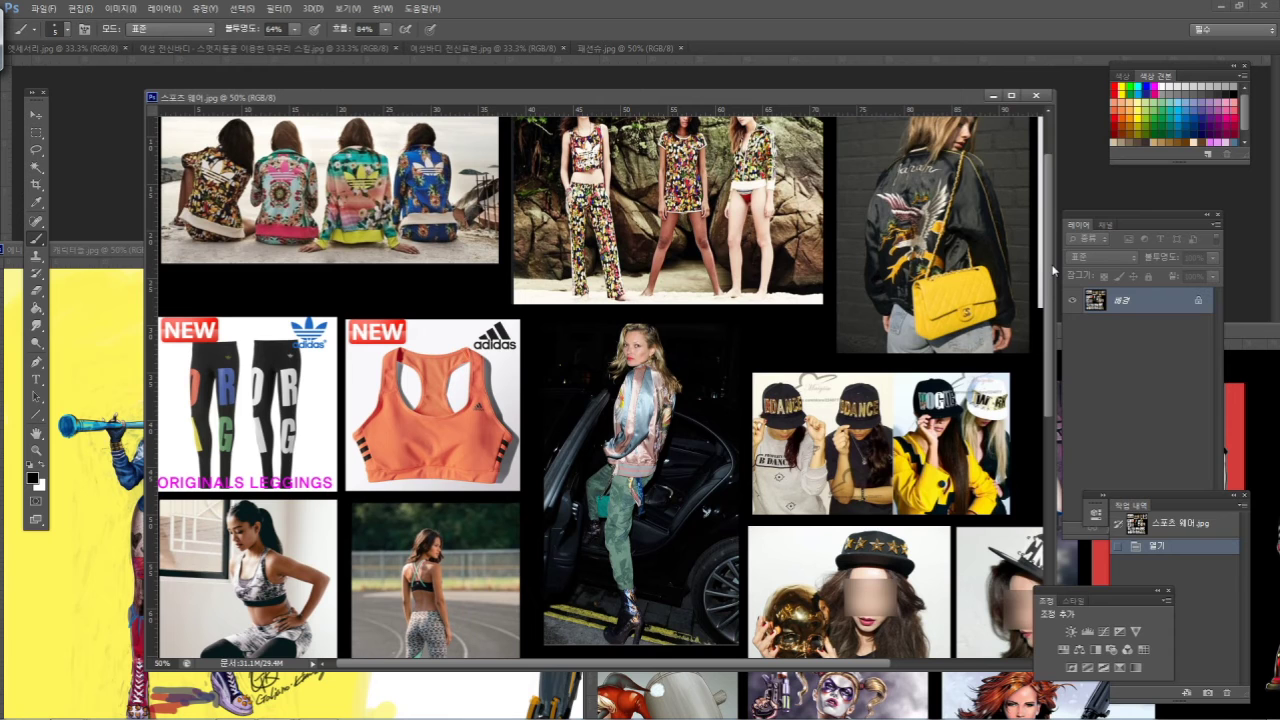
left_click_drag(1053, 270, 1053, 273)
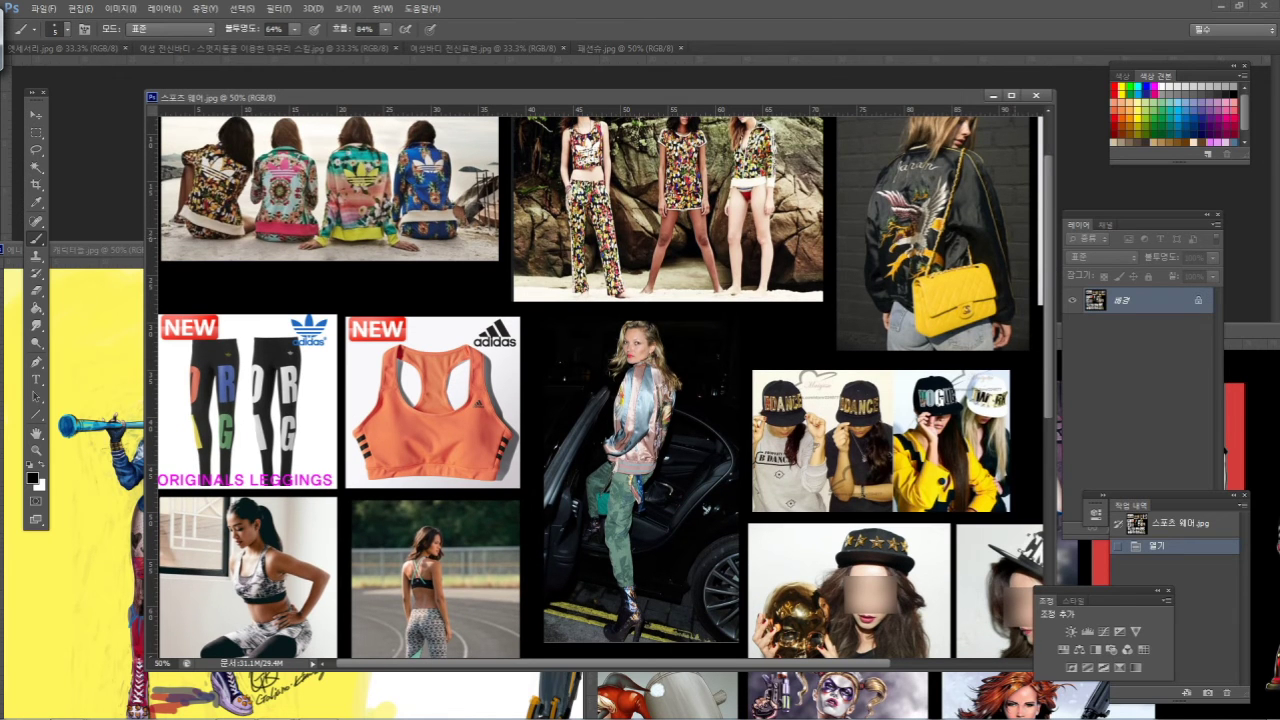
left_click_drag(1052, 234, 1058, 350)
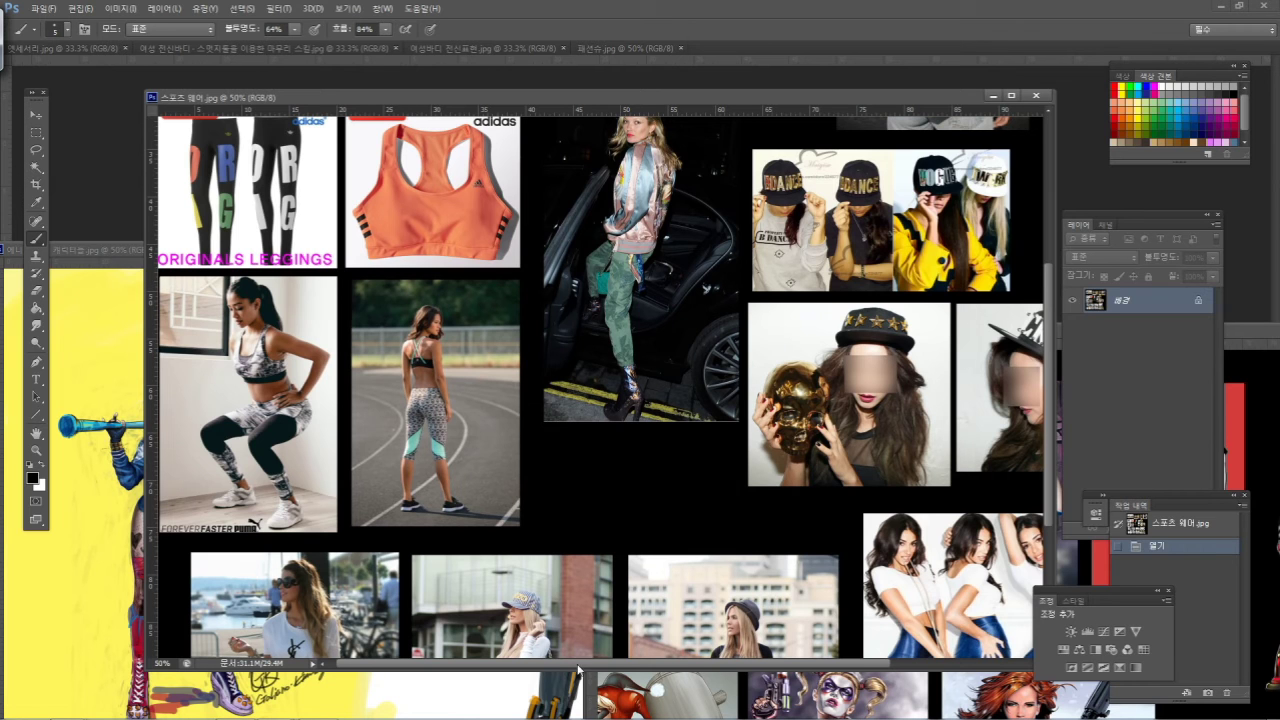
left_click_drag(1051, 291, 1050, 265)
Inspect the patterned leggings and the denim shorts outfits in the lower rows of the sportswear sheet at 66.7% zoom
key("ctrl+plus")
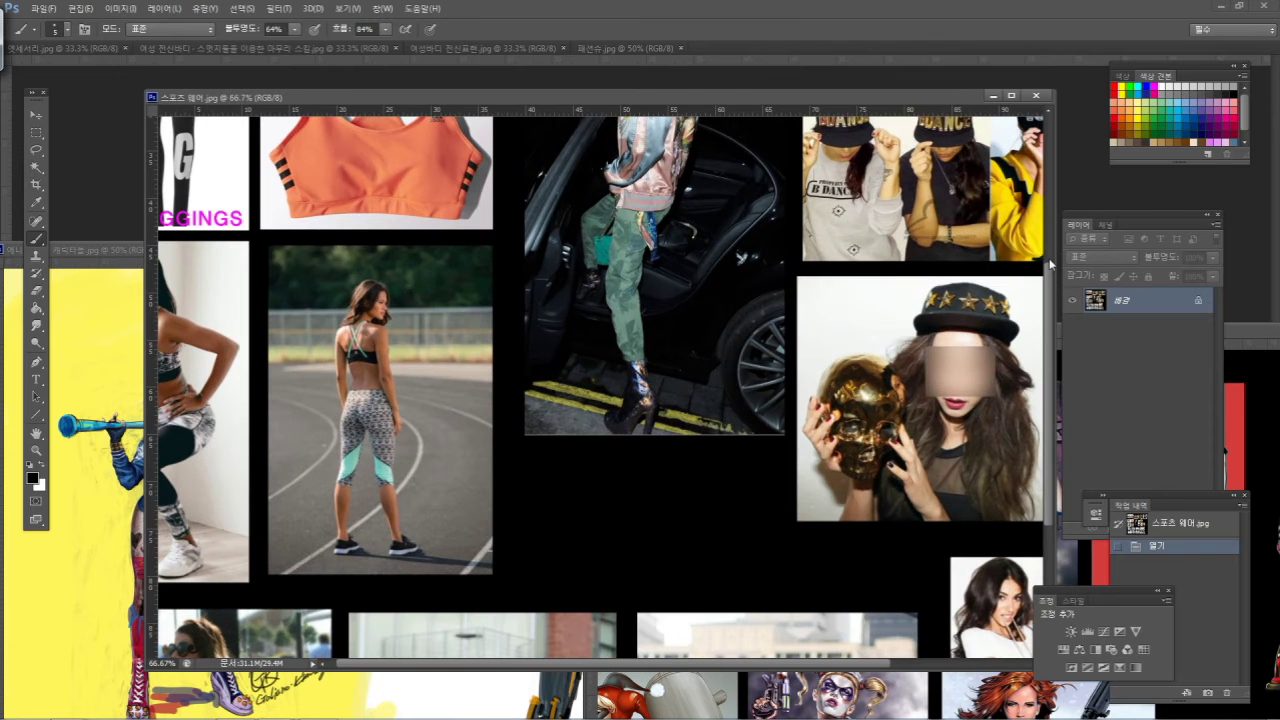
left_click_drag(478, 396, 641, 297)
scroll(348, 330, "down", 2)
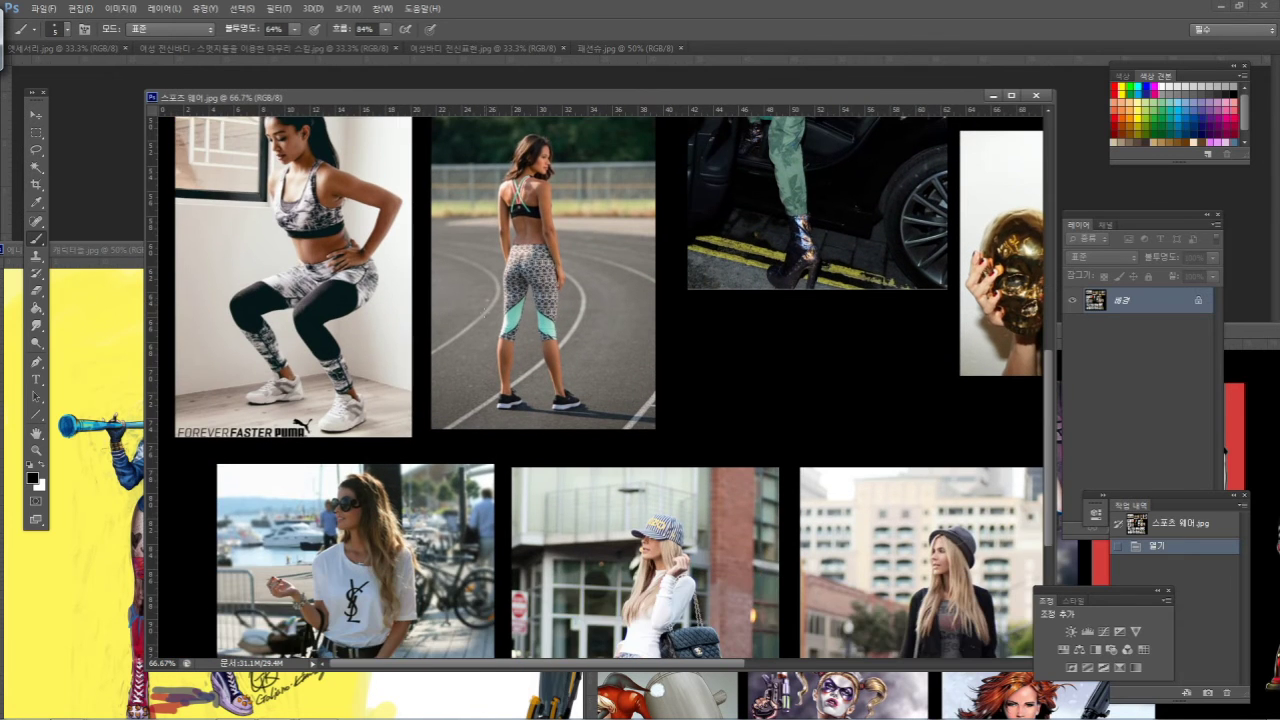
scroll(490, 321, "down", 10)
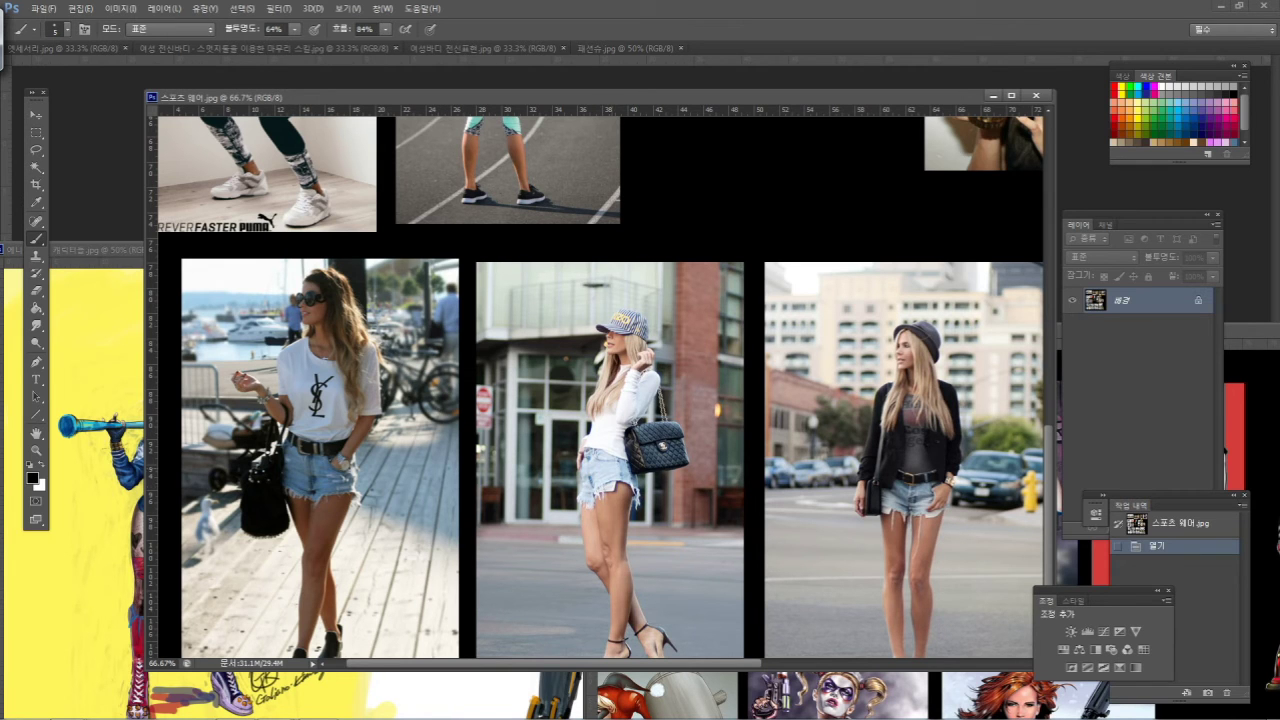
left_click_drag(798, 405, 511, 362)
left_click_drag(730, 386, 487, 367)
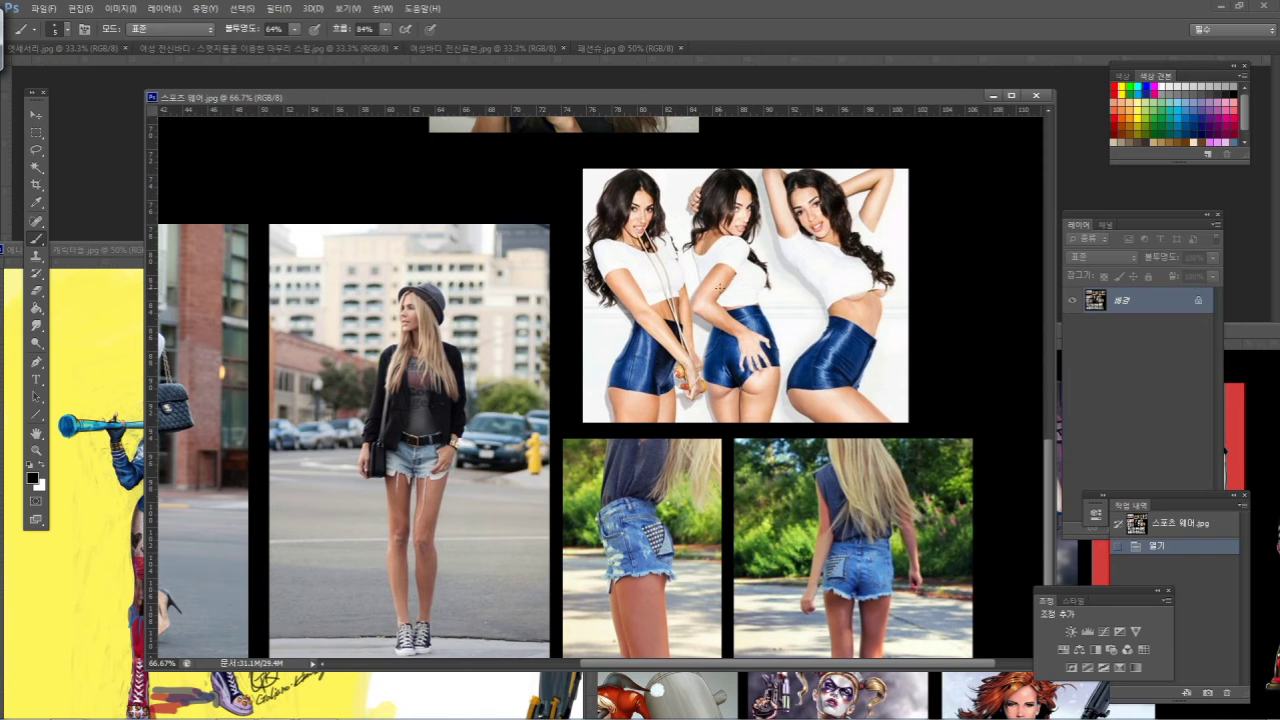
Review the blue shorts, decorated caps and satin jacket pictures on the right half of the sportswear sheet
scroll(722, 313, "up", 3)
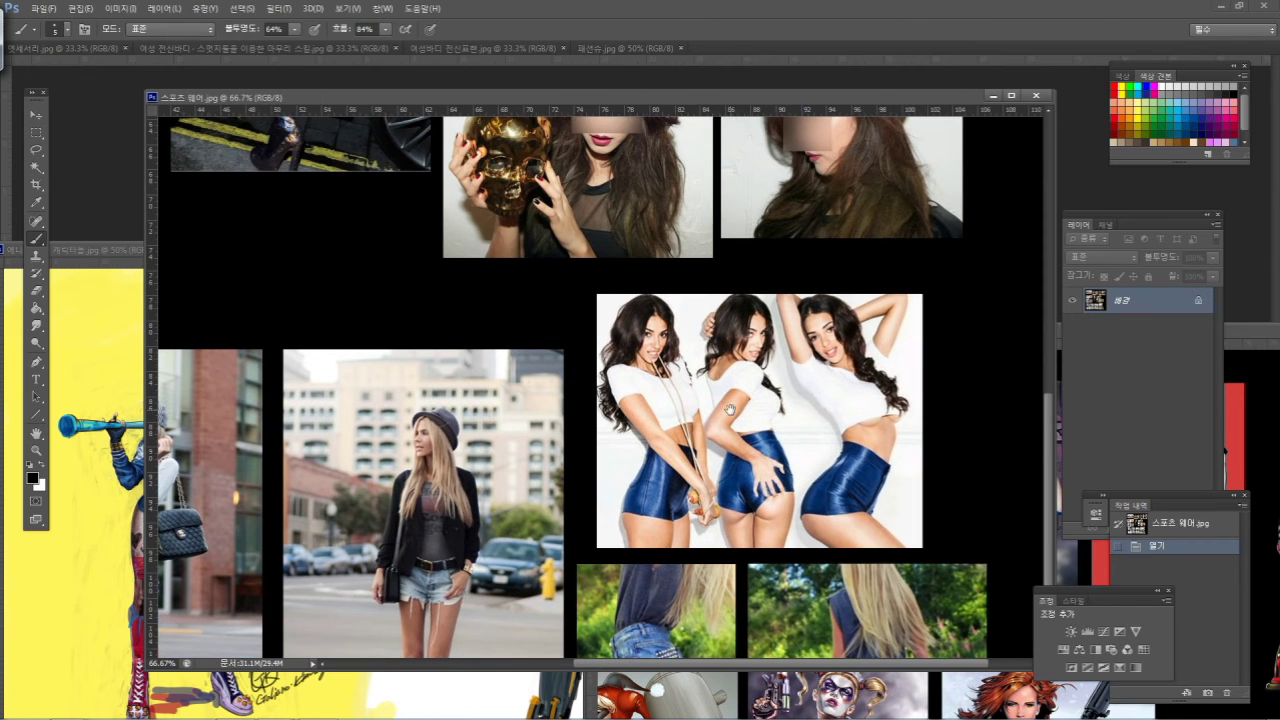
scroll(621, 325, "up", 1)
scroll(621, 325, "up", 3)
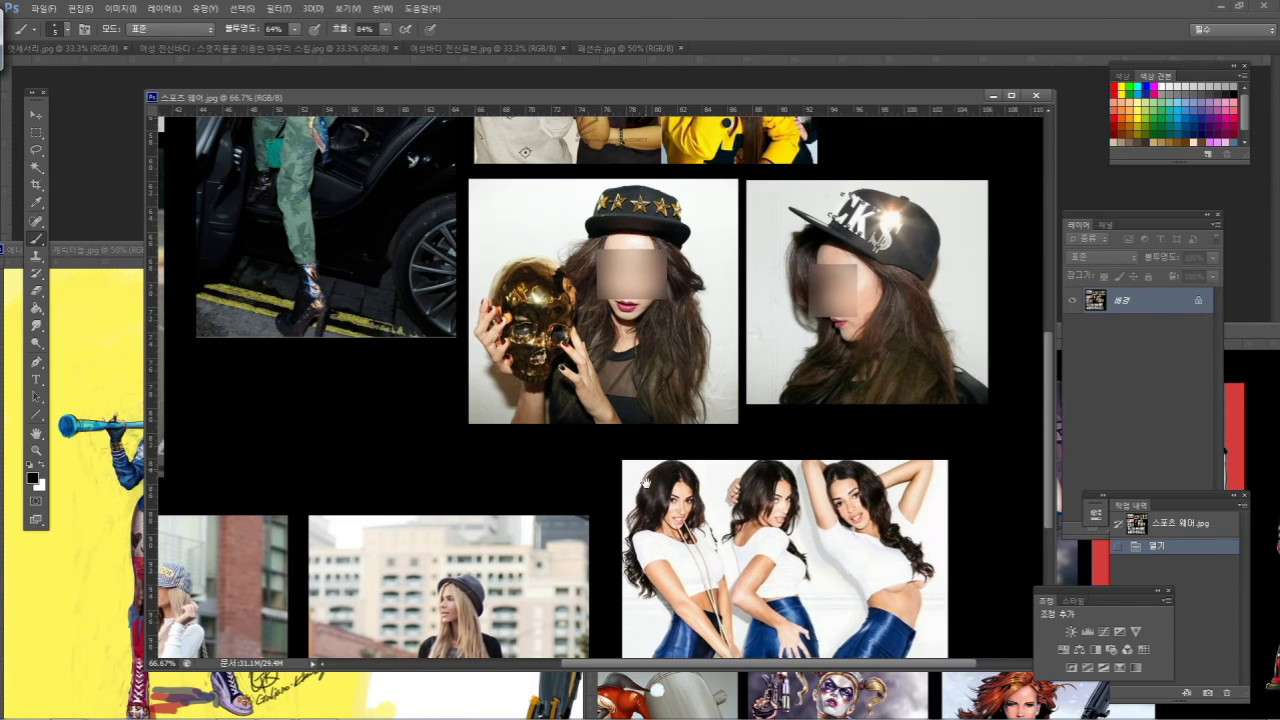
scroll(551, 279, "up", 3)
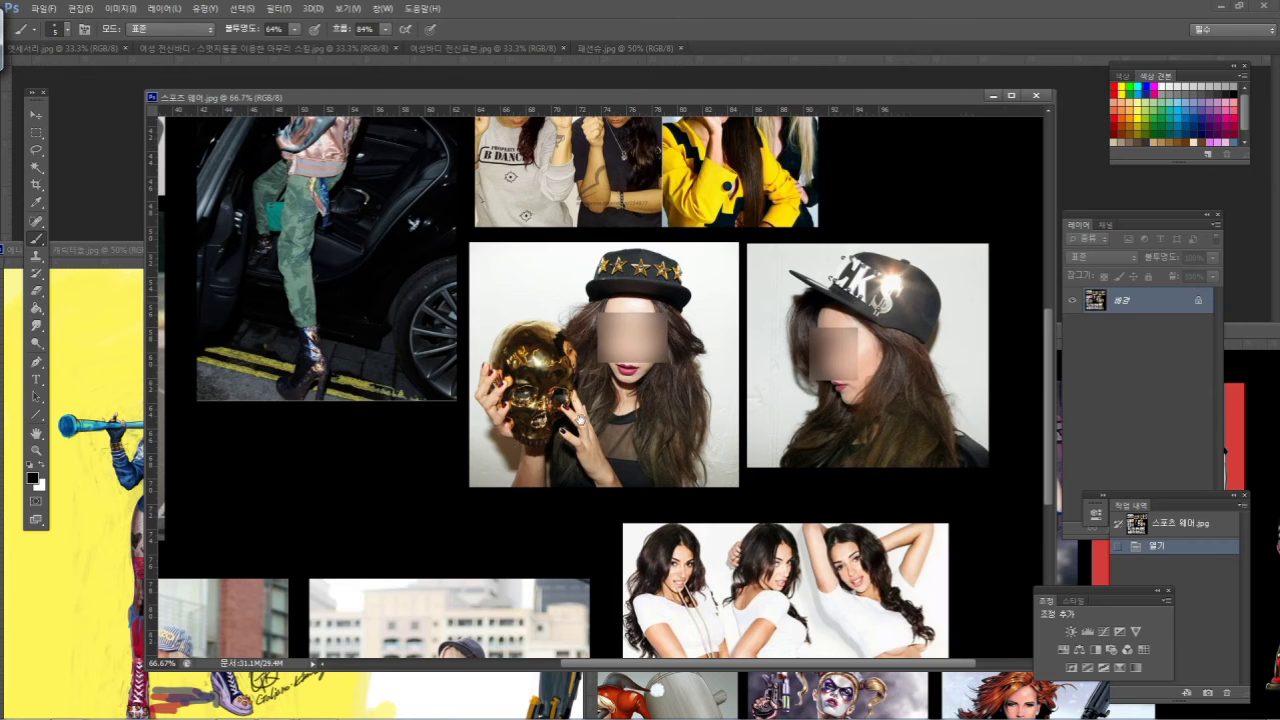
scroll(597, 525, "up", 2)
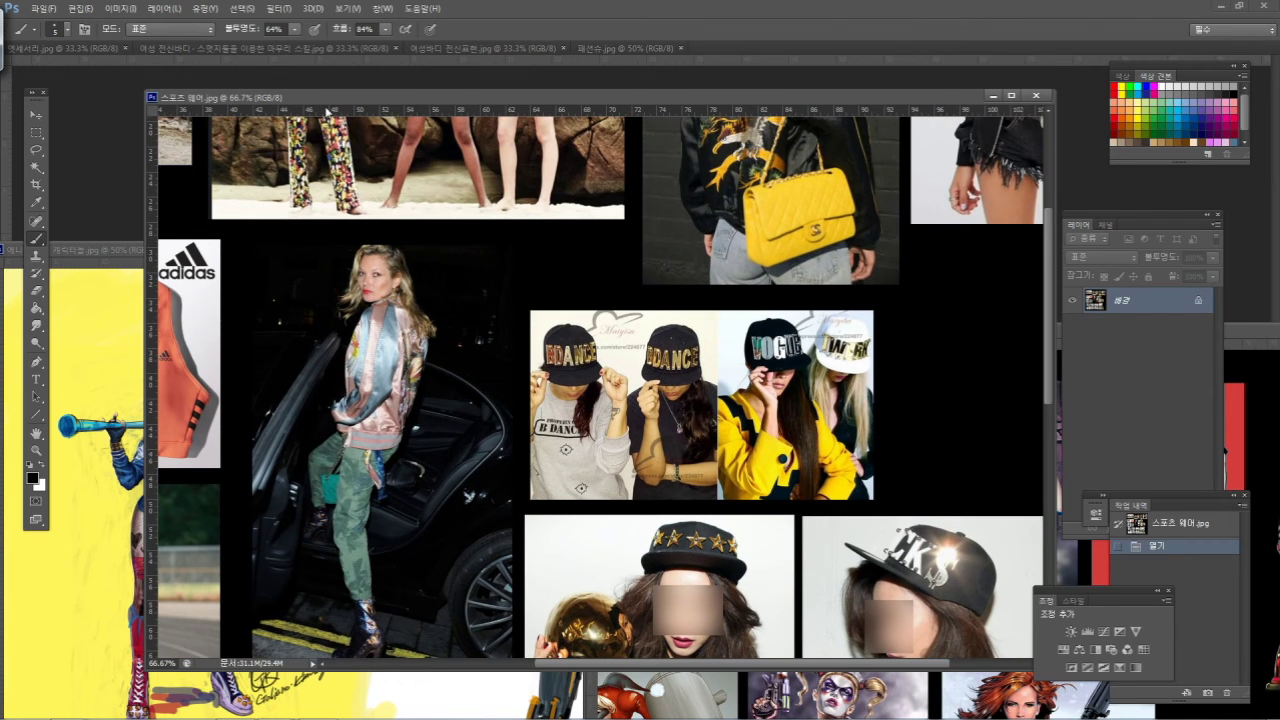
Move the sportswear sheet aside and float the accessories sheet in its own window near the top of the workspace
mouse_move(342, 101)
left_mouse_down()
mouse_move(347, 141)
mouse_move(675, 183)
left_mouse_up()
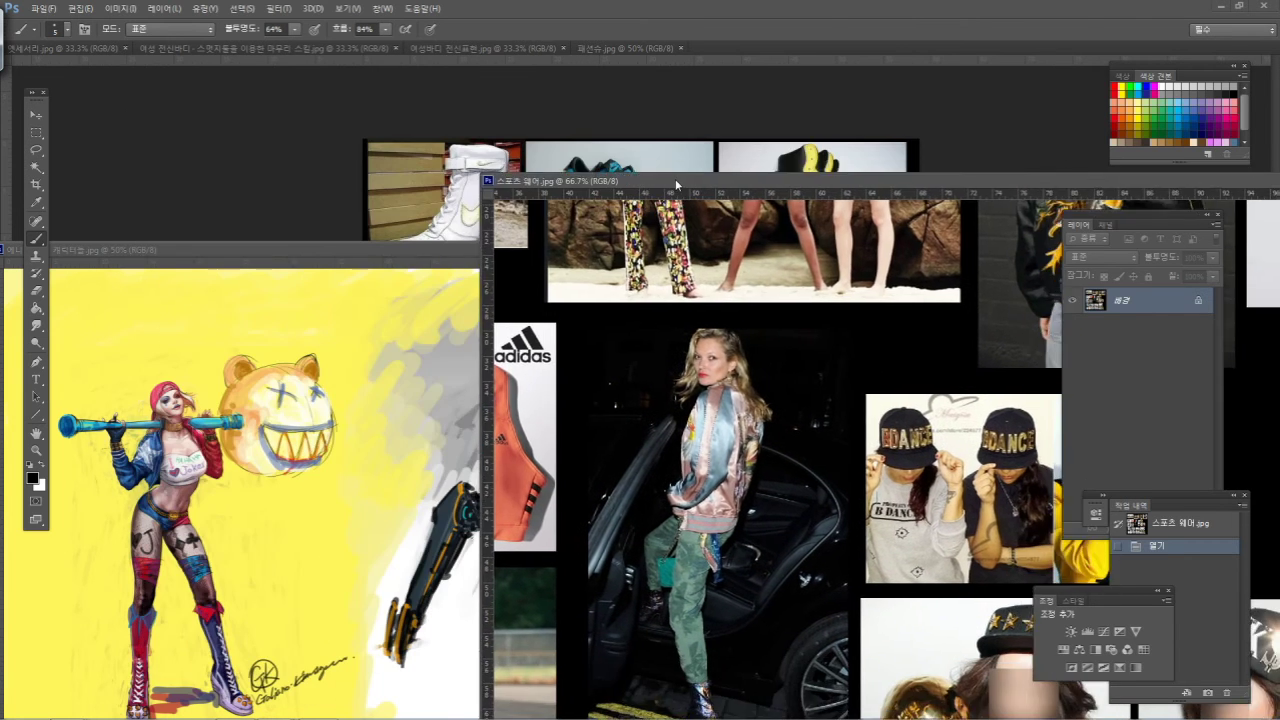
left_click_drag(62, 46, 278, 133)
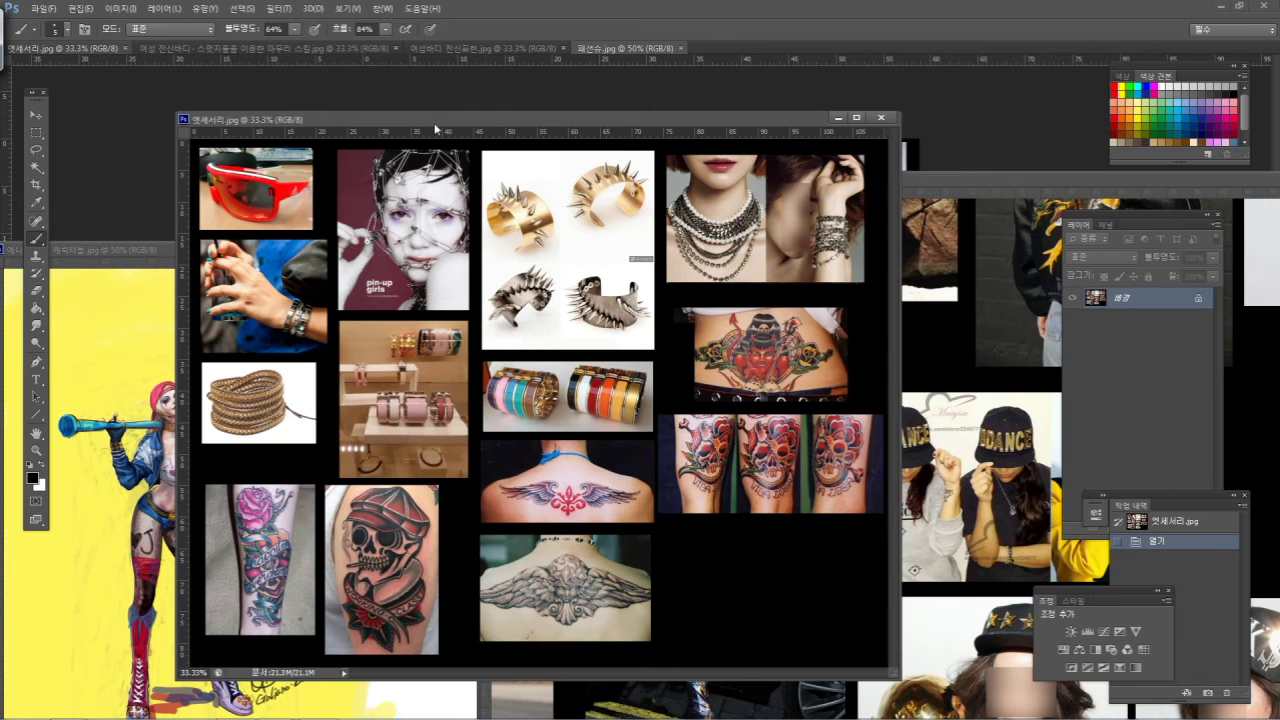
left_click_drag(435, 121, 489, 107)
Bring the character artwork to the front, shift its window up and view the bat-wielding woman at 100% zoom
left_click(212, 250)
mouse_move(214, 253)
left_mouse_down()
mouse_move(314, 207)
mouse_move(318, 168)
left_mouse_up()
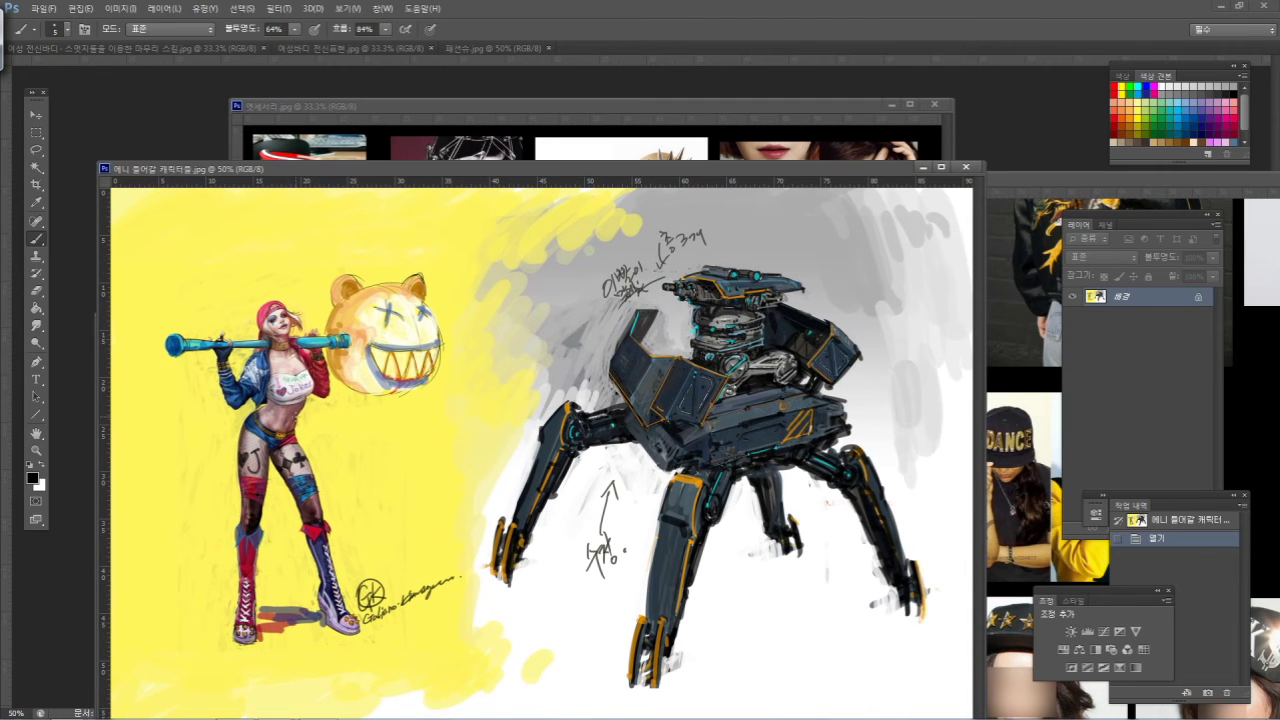
key("ctrl+plus")
key("ctrl+plus")
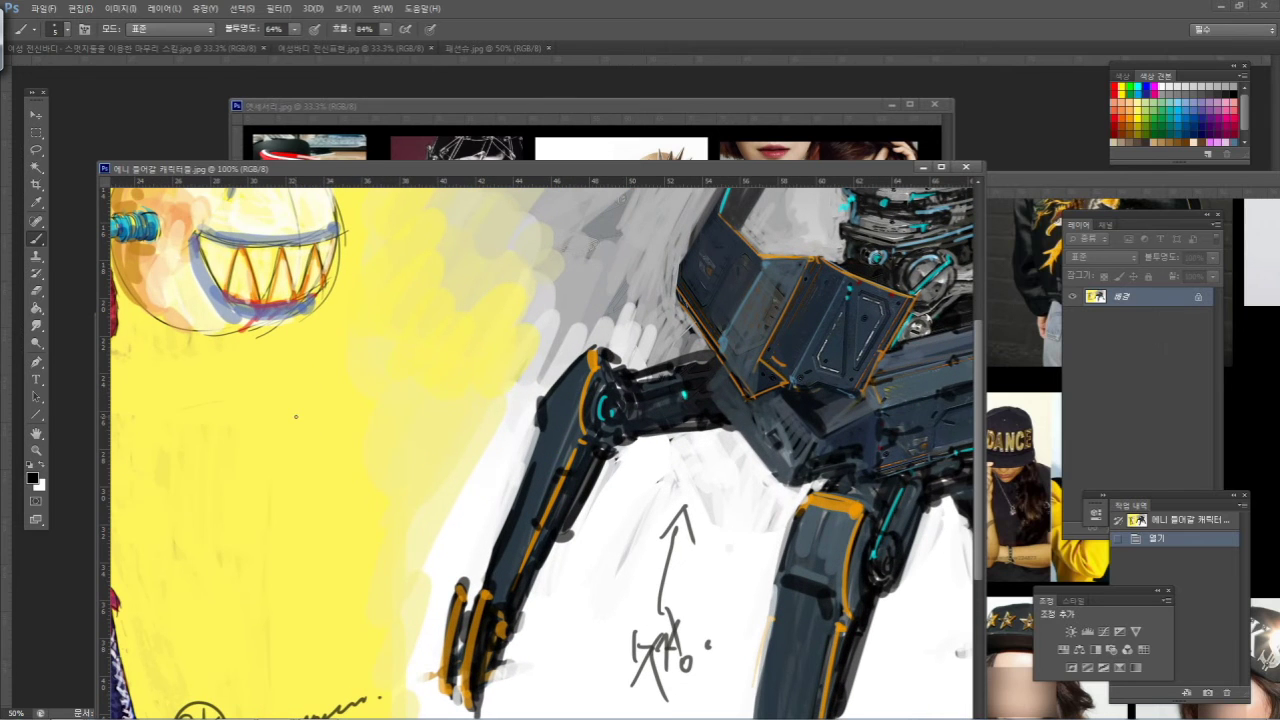
left_click_drag(294, 371, 663, 409)
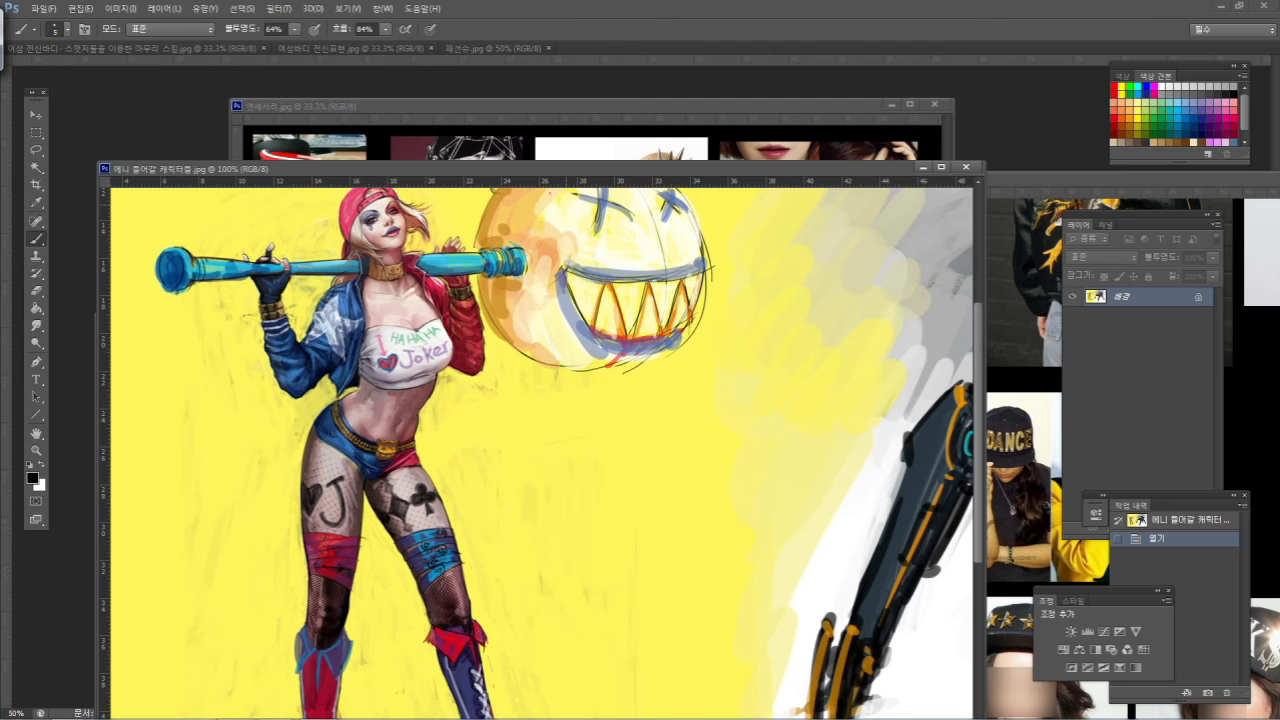
Check the accessories sheet briefly, then return to the character artwork, reposition its window and inspect the woman's legs and spiked boots
left_click(553, 104)
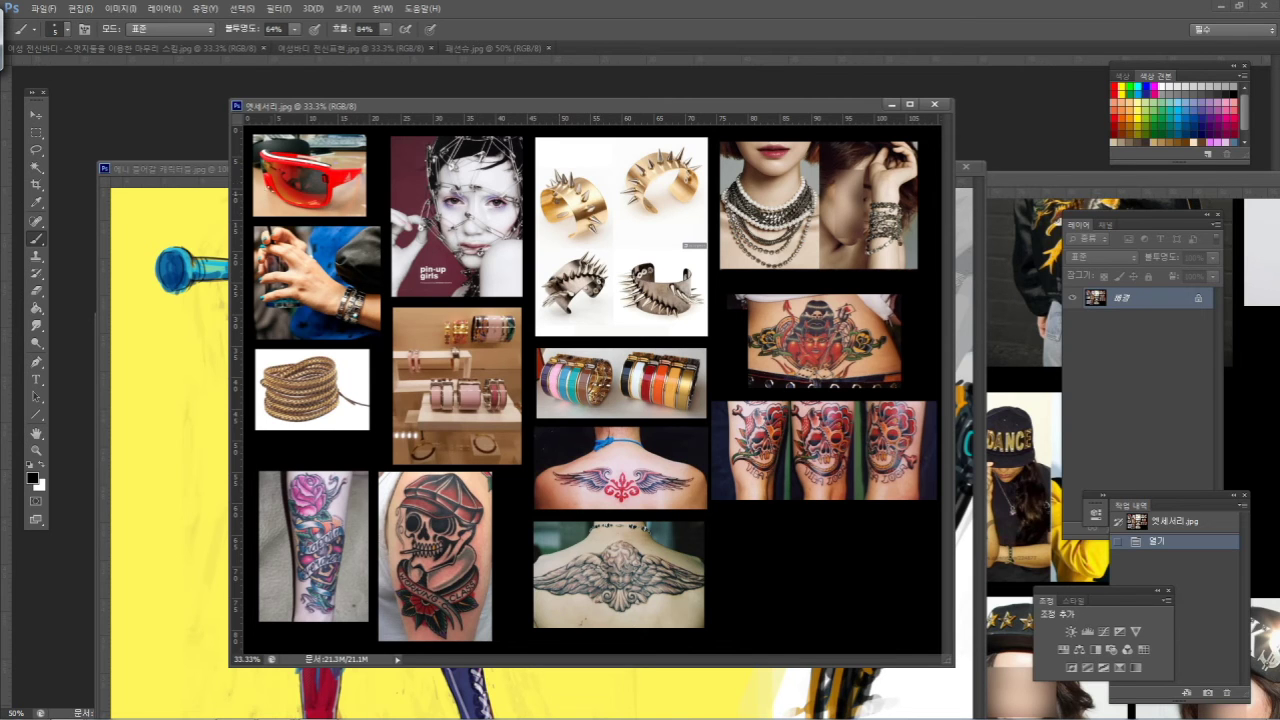
left_click(203, 176)
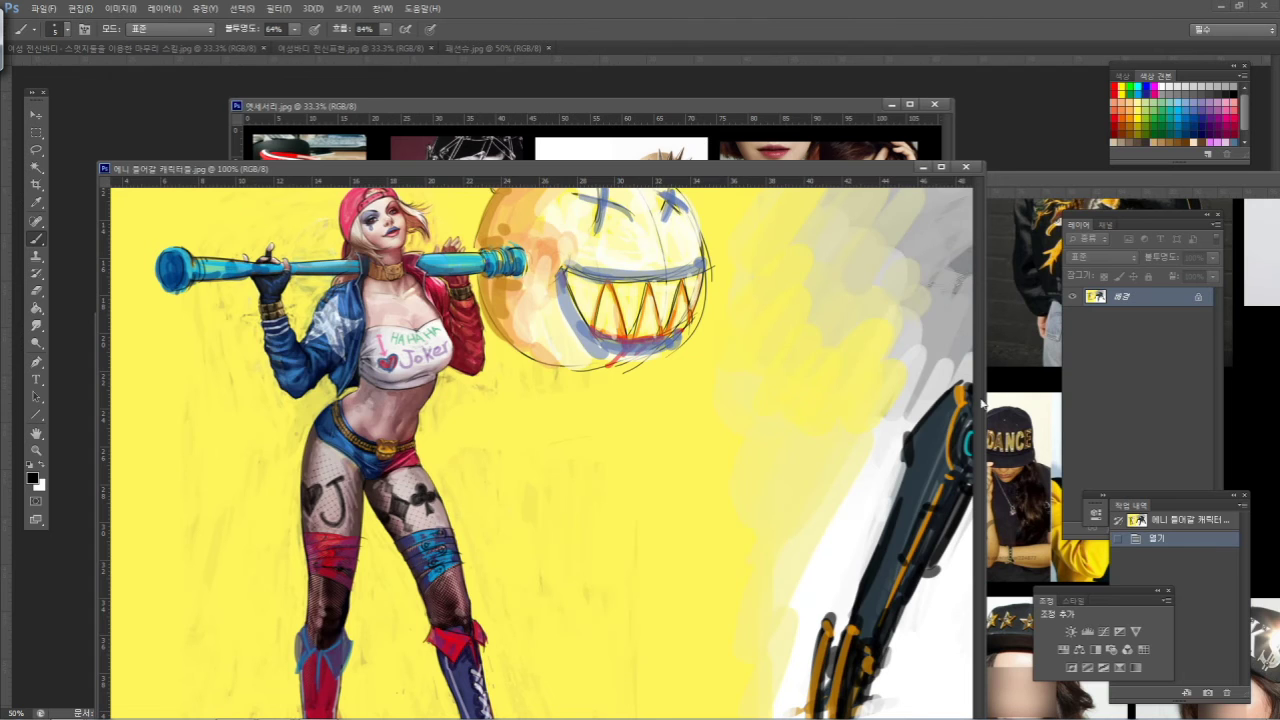
left_click_drag(862, 172, 855, 128)
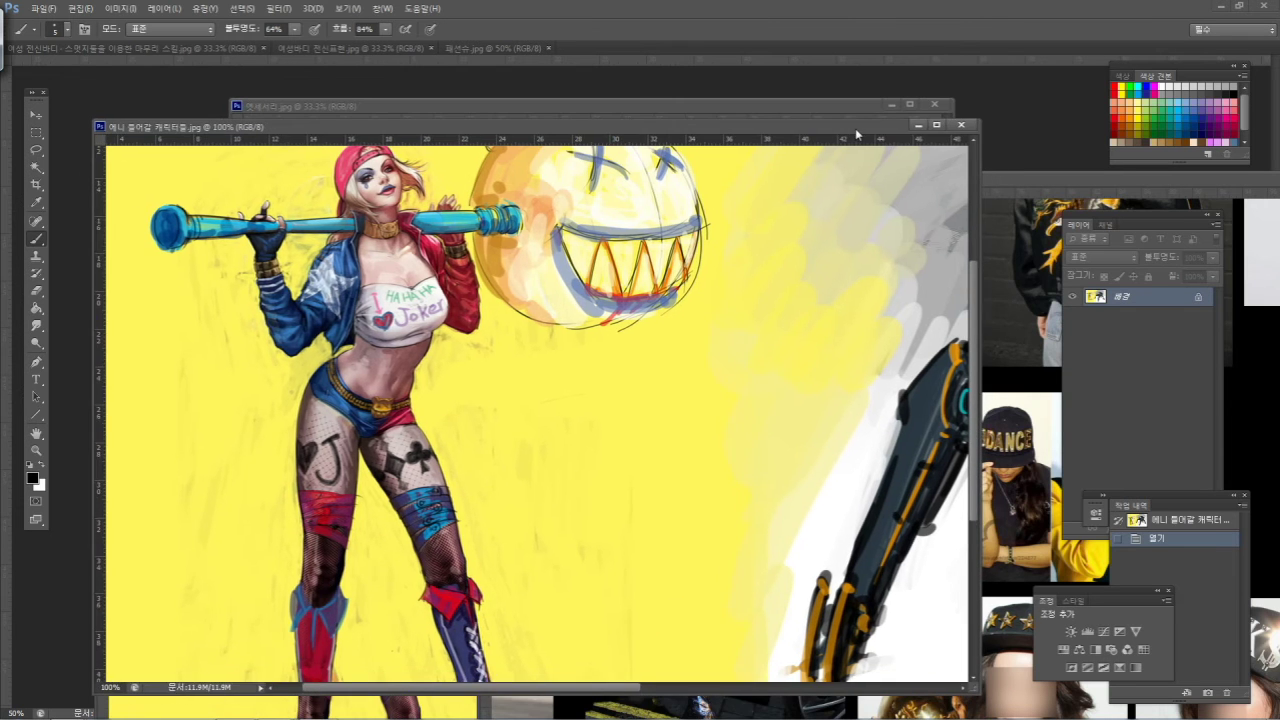
left_click_drag(975, 282, 980, 449)
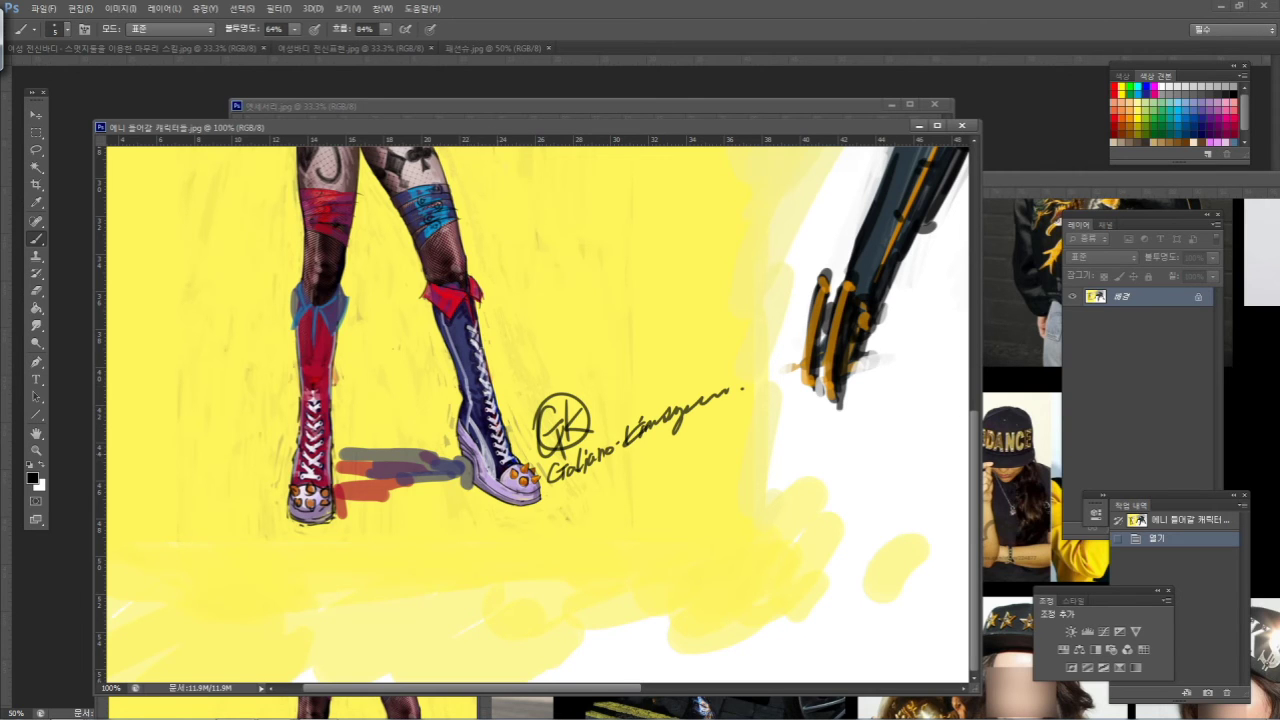
mouse_move(668, 126)
left_mouse_down()
mouse_move(668, 147)
mouse_move(657, 141)
left_mouse_up()
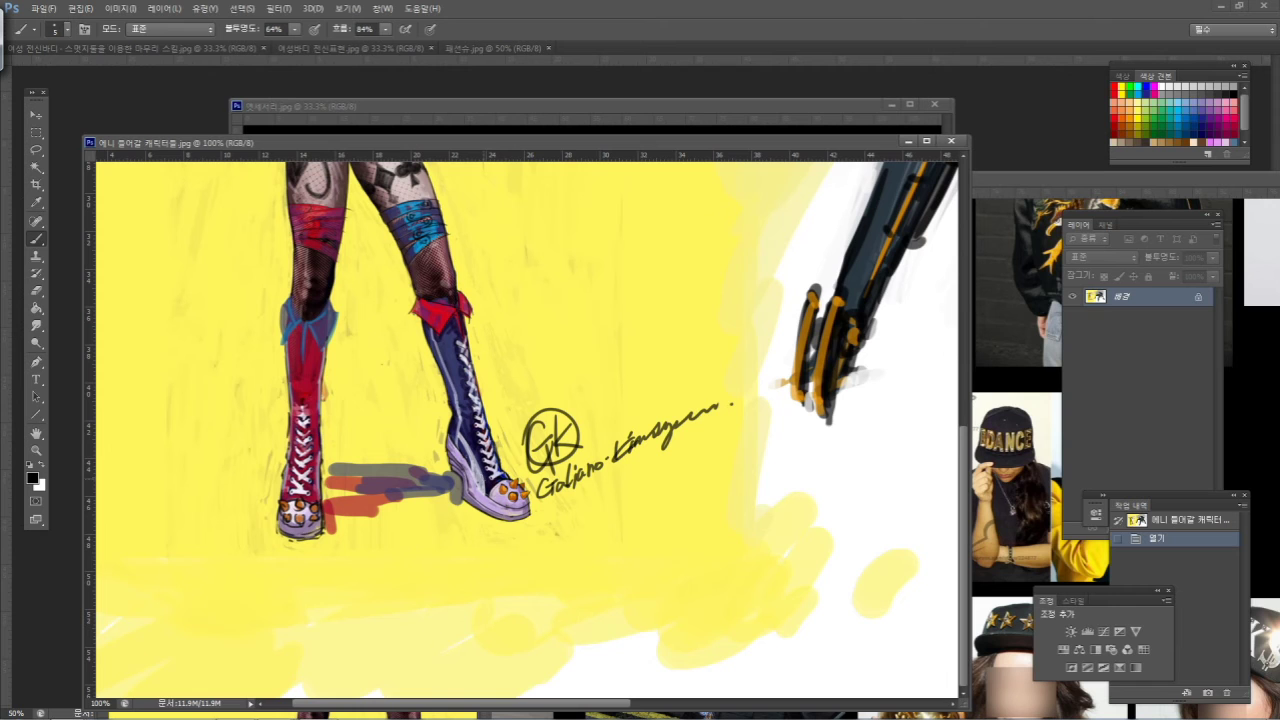
Bring the accessories sheet to the front, widen its window and view the bracelet and tattoo pictures at 50% zoom
left_click(700, 107)
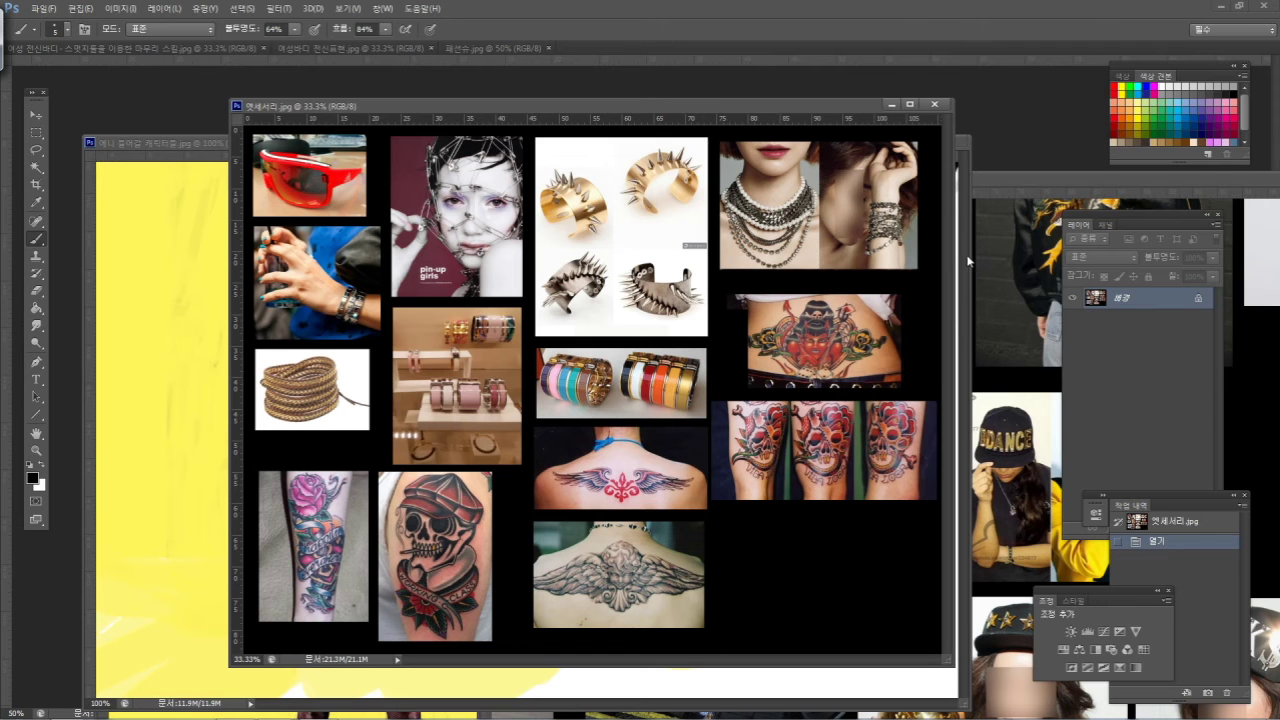
key("ctrl+plus")
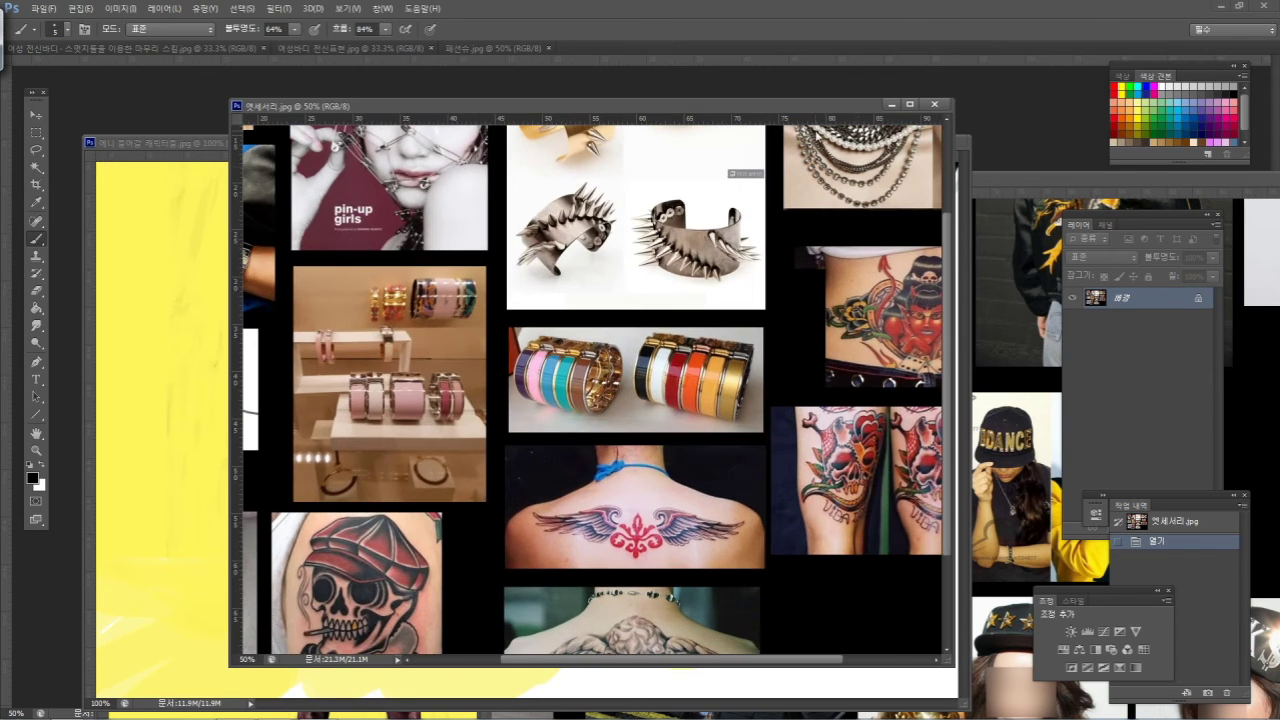
left_click_drag(953, 212, 1078, 212)
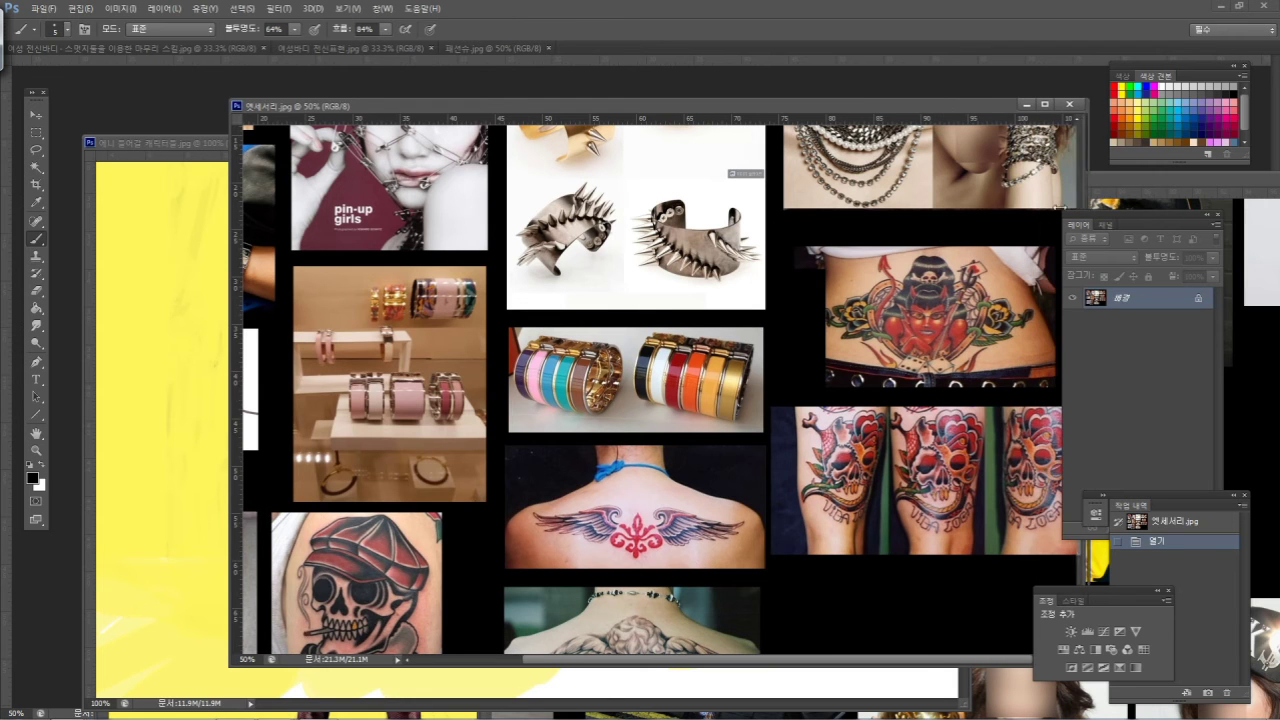
left_click_drag(566, 340, 673, 211)
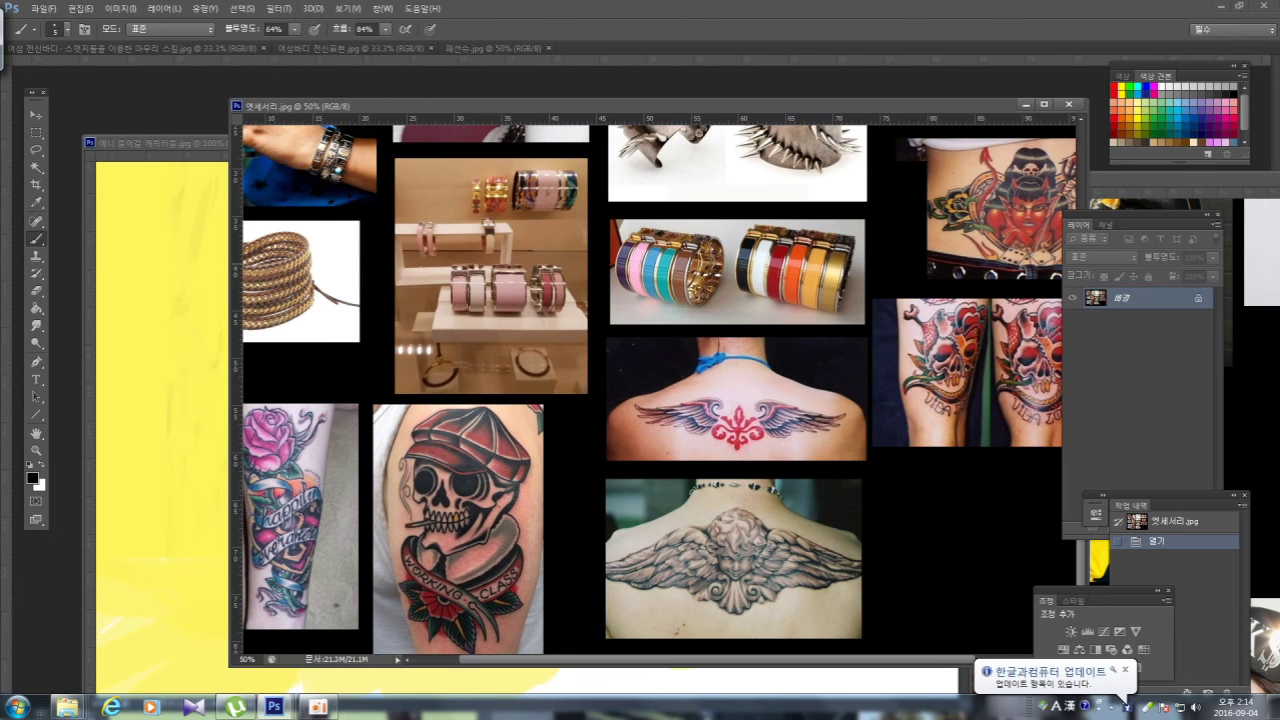
View the spiked cuffs, necklace, goggles and bracelet pictures in the upper part of the accessories sheet
left_click_drag(770, 283, 742, 442)
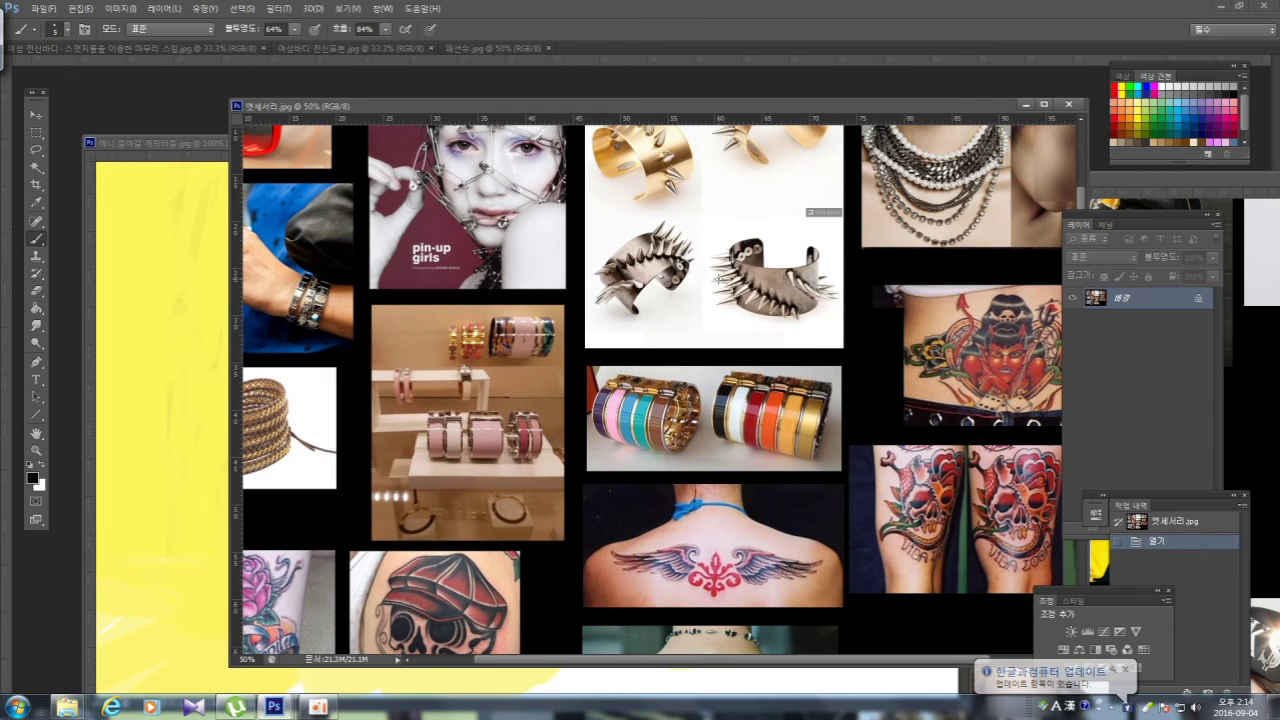
left_click_drag(602, 278, 698, 372)
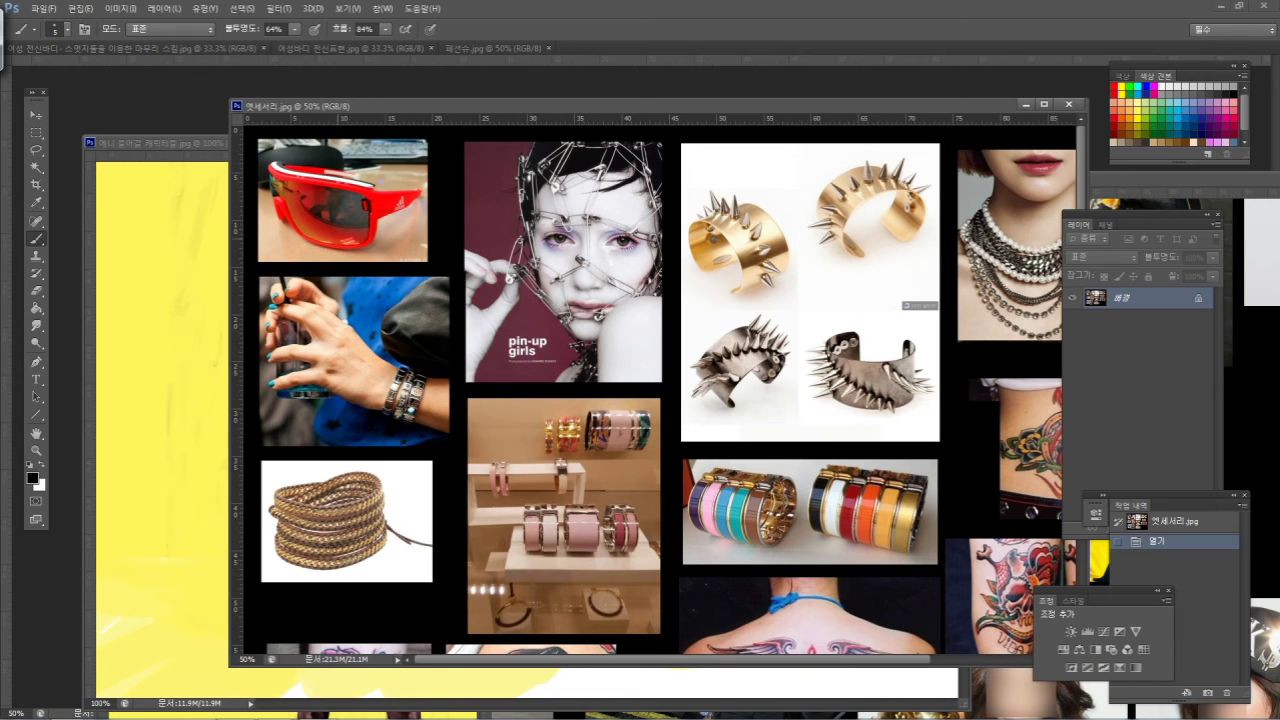
Float the shaded female full-body sheet in its own window and move the character artwork window aside behind it
left_click_drag(106, 47, 356, 90)
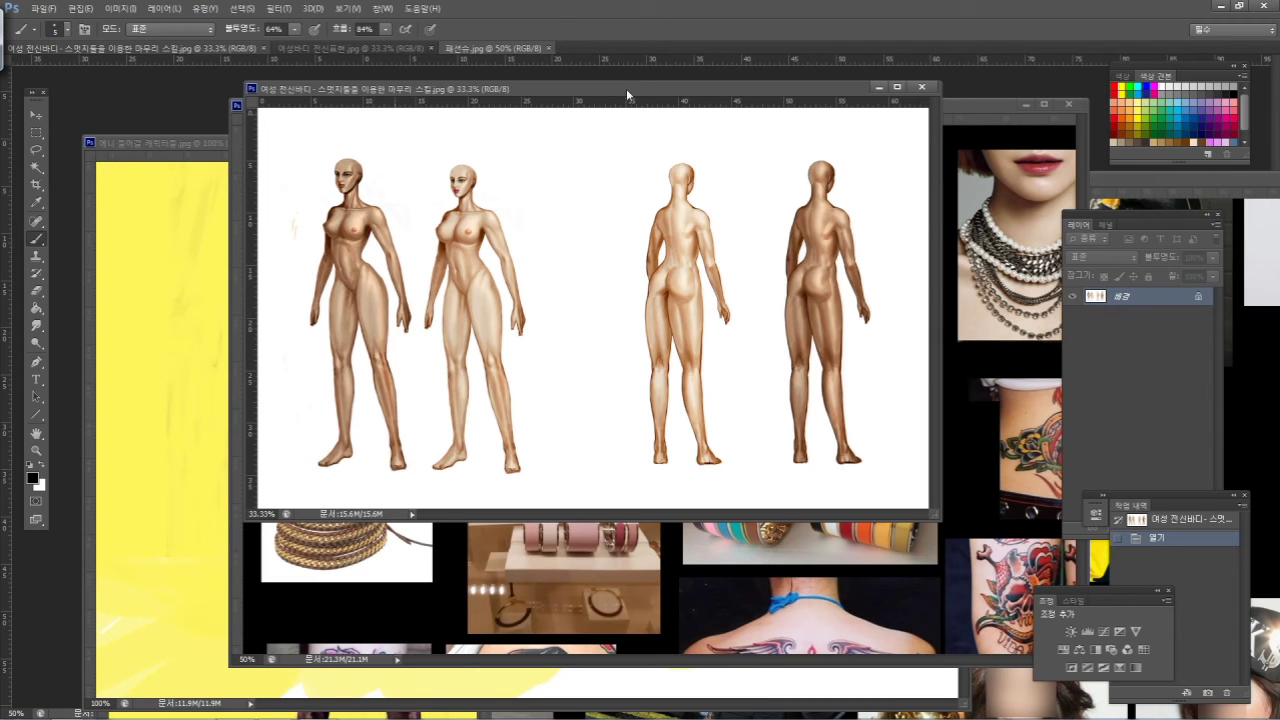
left_click_drag(598, 89, 473, 286)
left_click(176, 211)
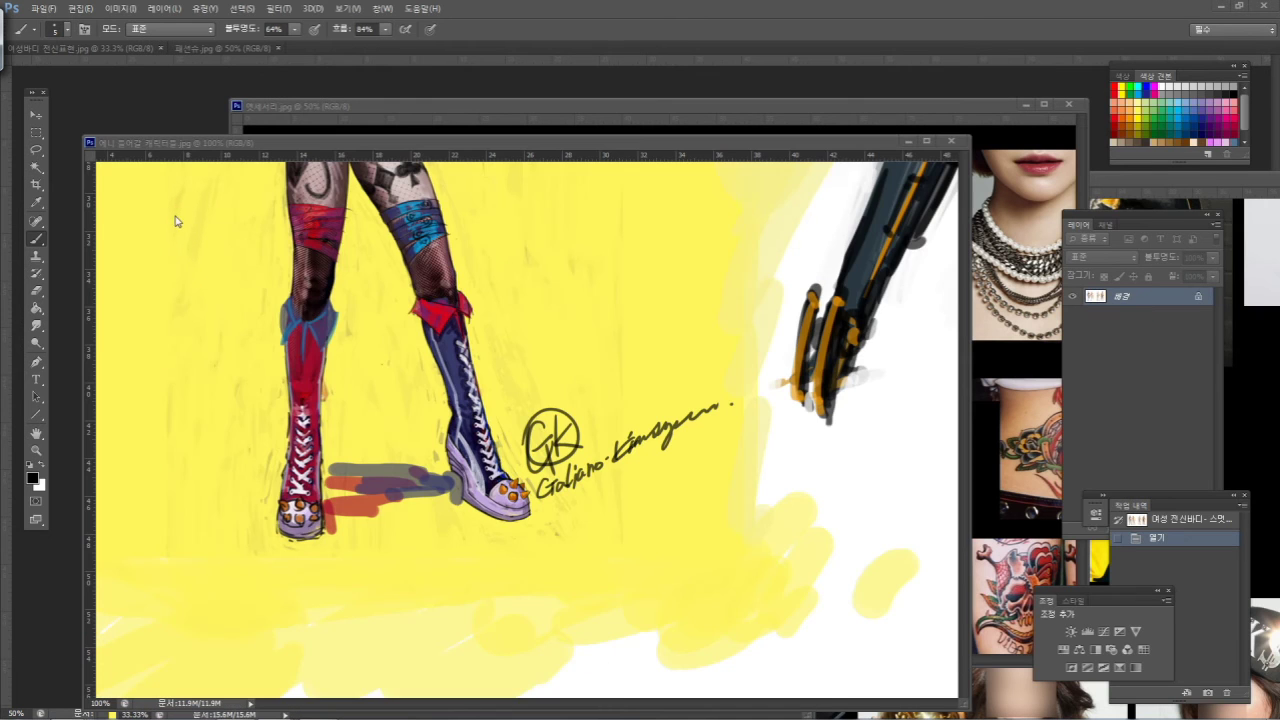
left_click_drag(414, 143, 748, 201)
left_click_drag(396, 290, 383, 158)
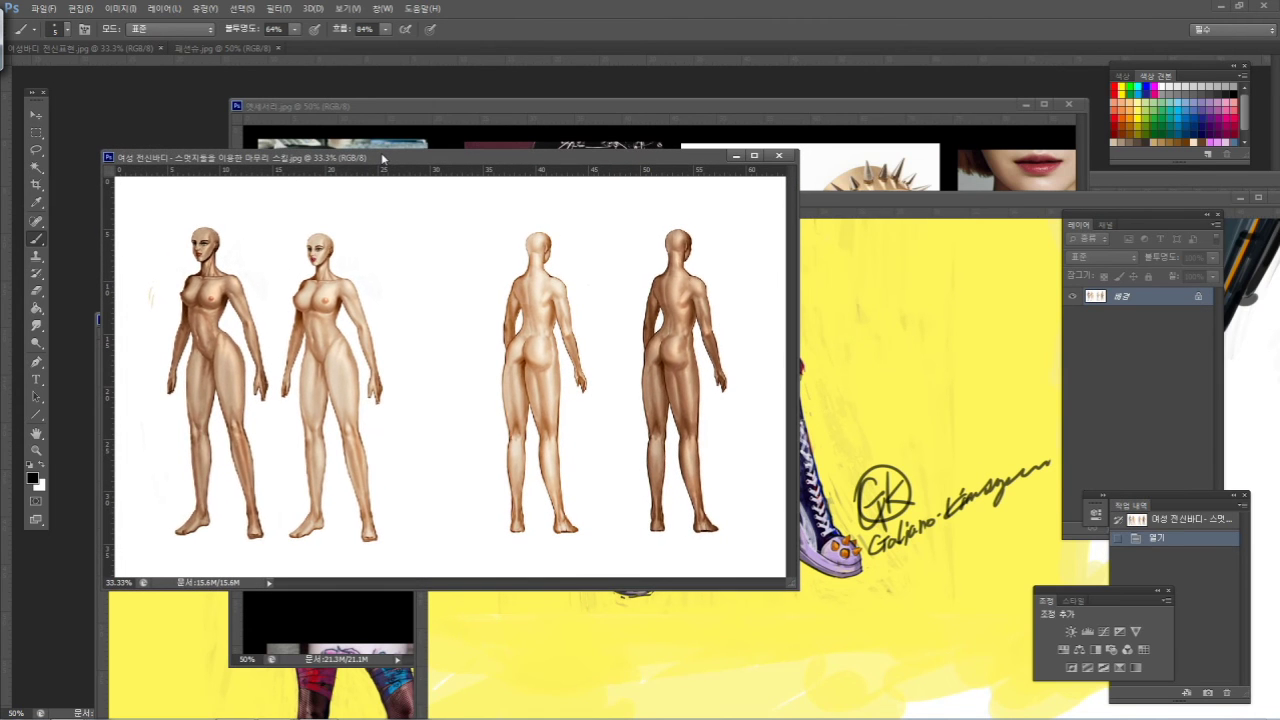
Shift the accessories sheet slightly aside, then bring the shaded female body sheet to the front and reposition its window over it
left_click(555, 104)
left_click_drag(595, 105, 633, 107)
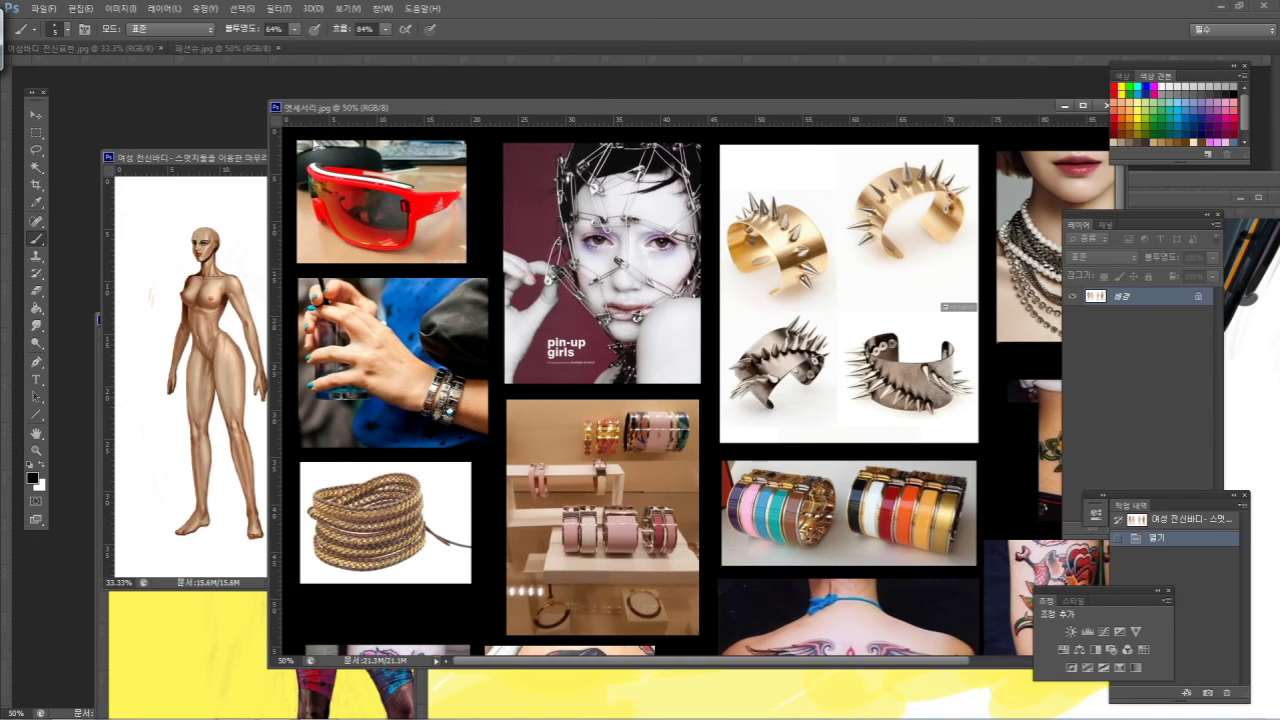
left_click(238, 158)
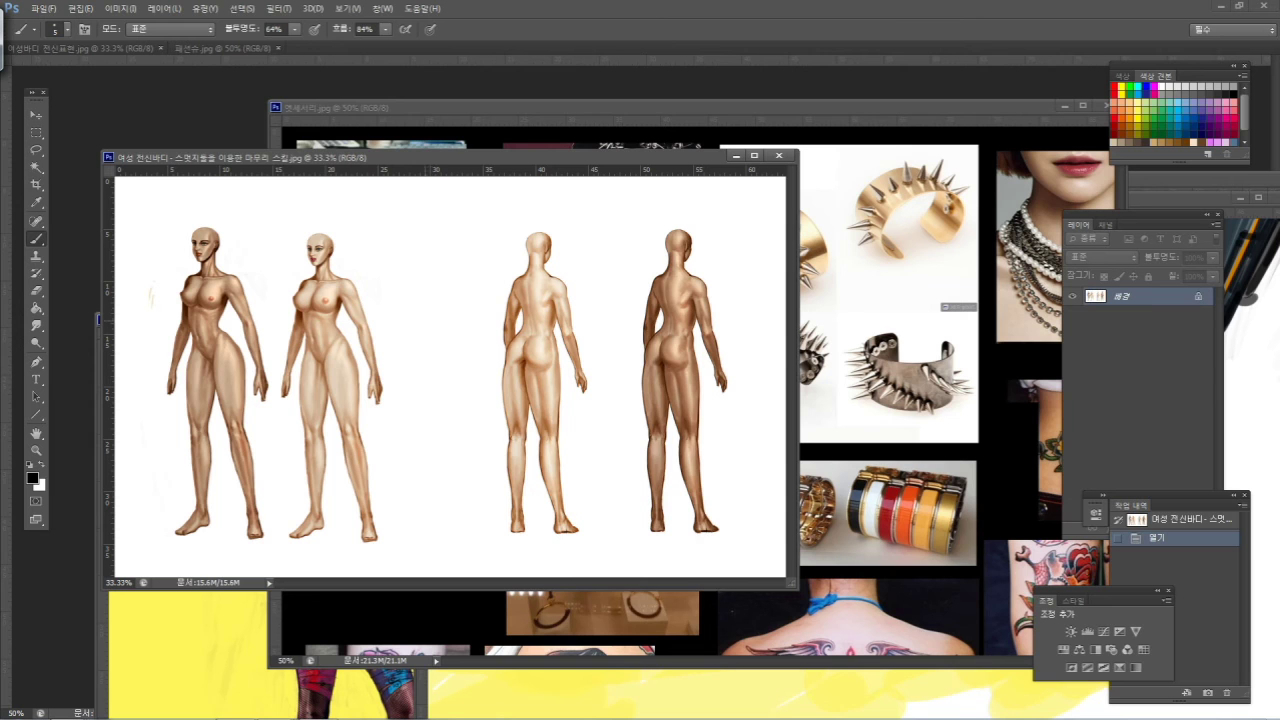
left_click_drag(483, 165, 480, 103)
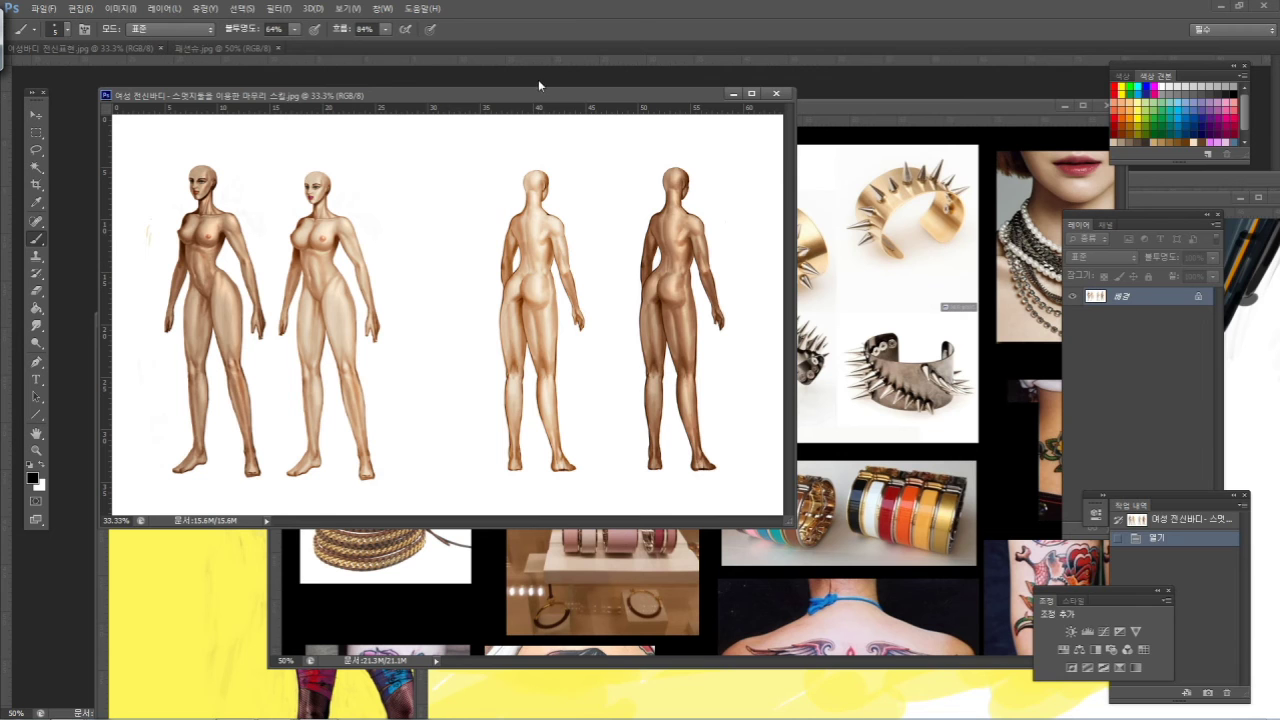
left_click_drag(536, 90, 510, 91)
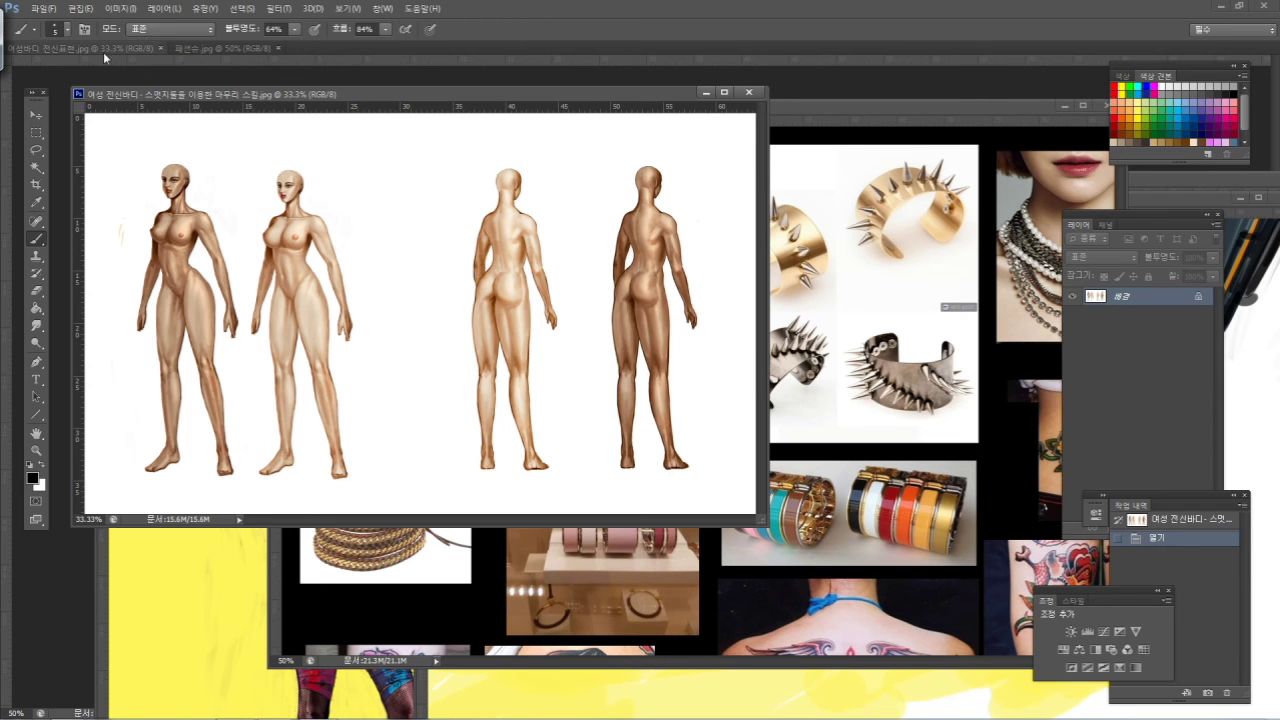
left_click_drag(215, 96, 199, 202)
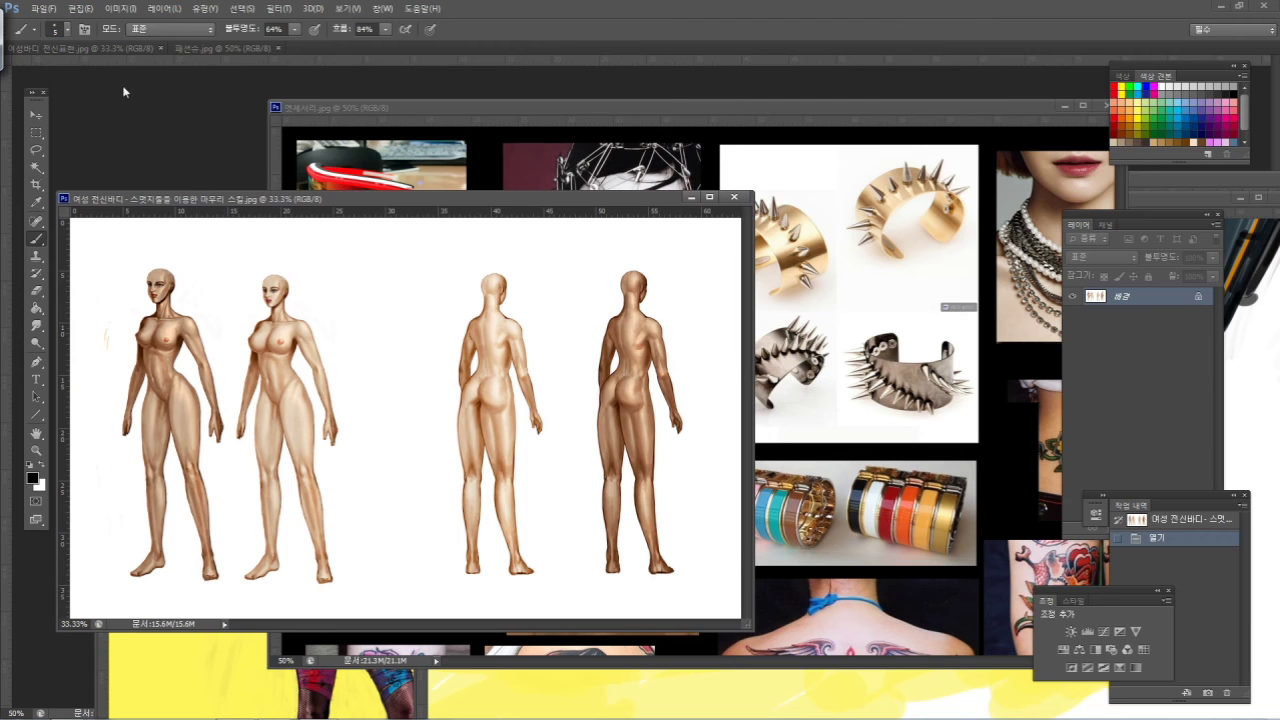
Float the female full-body line sketch in its own window over the shaded body sheet and dab the brush on it once
left_click(88, 48)
left_click(190, 136)
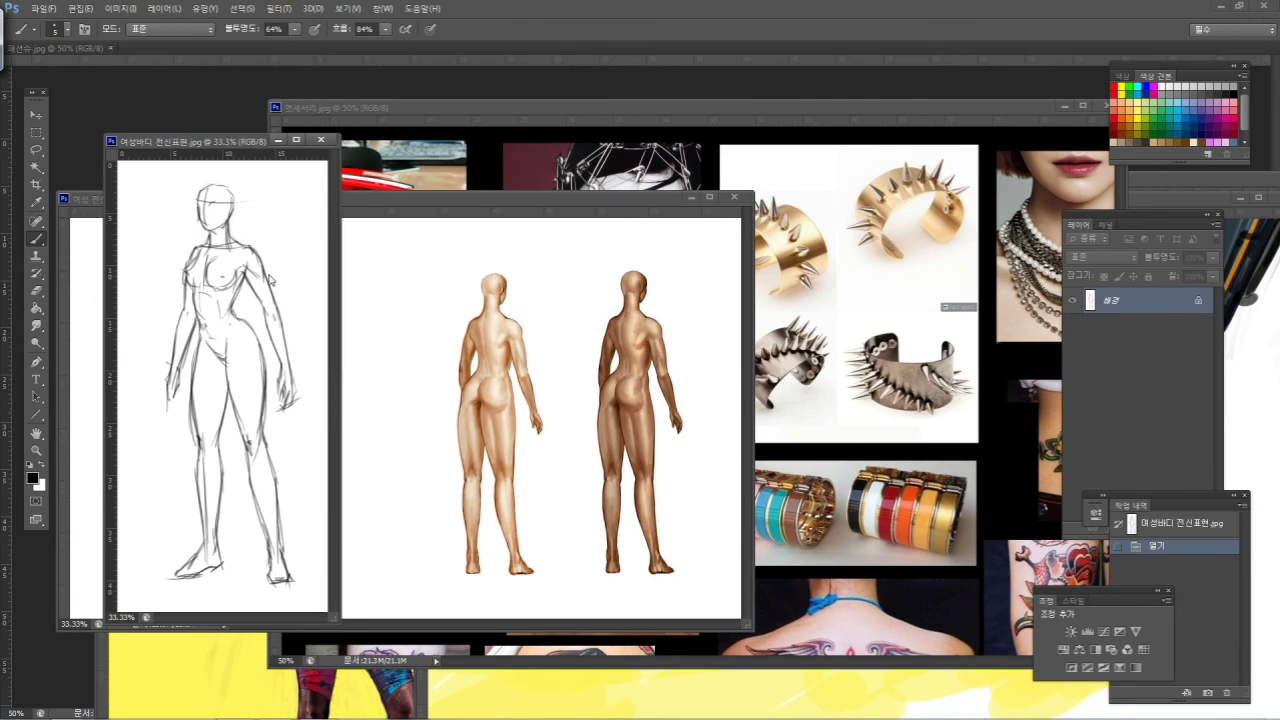
left_click(242, 237)
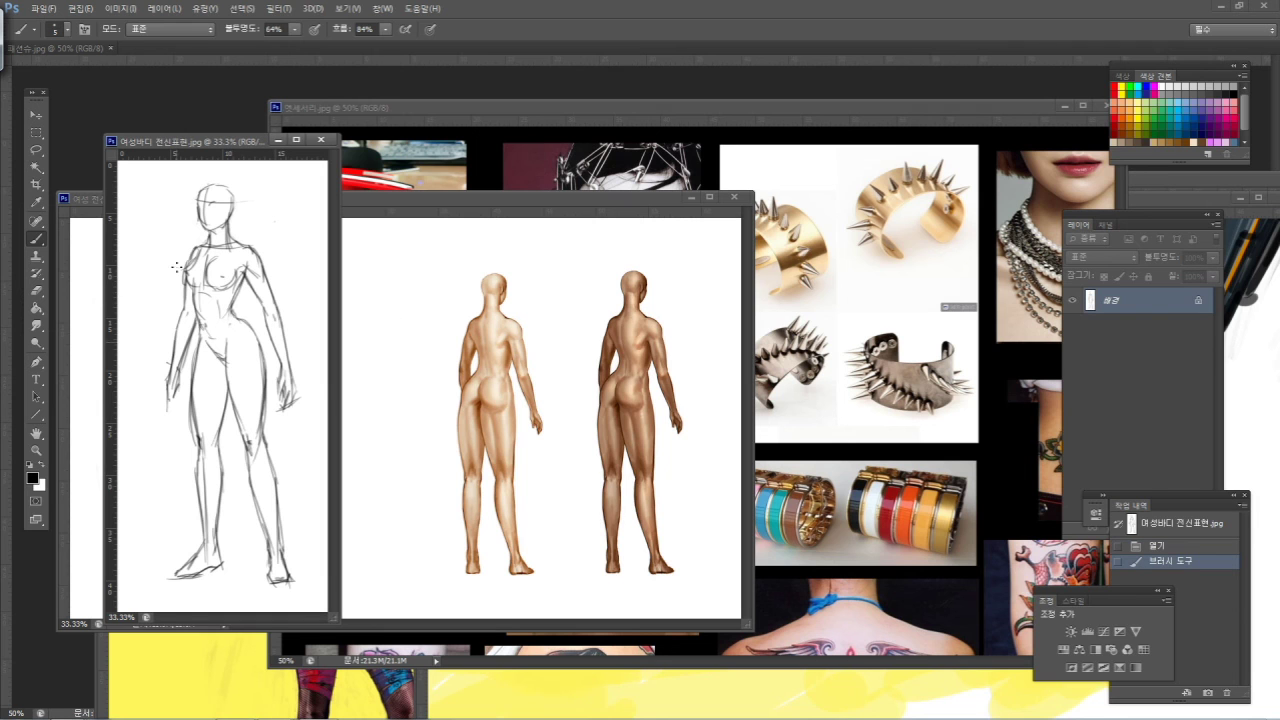
Bring the Harley Quinn style character sample to the front and position its window so the whole figure shows
left_click(210, 656)
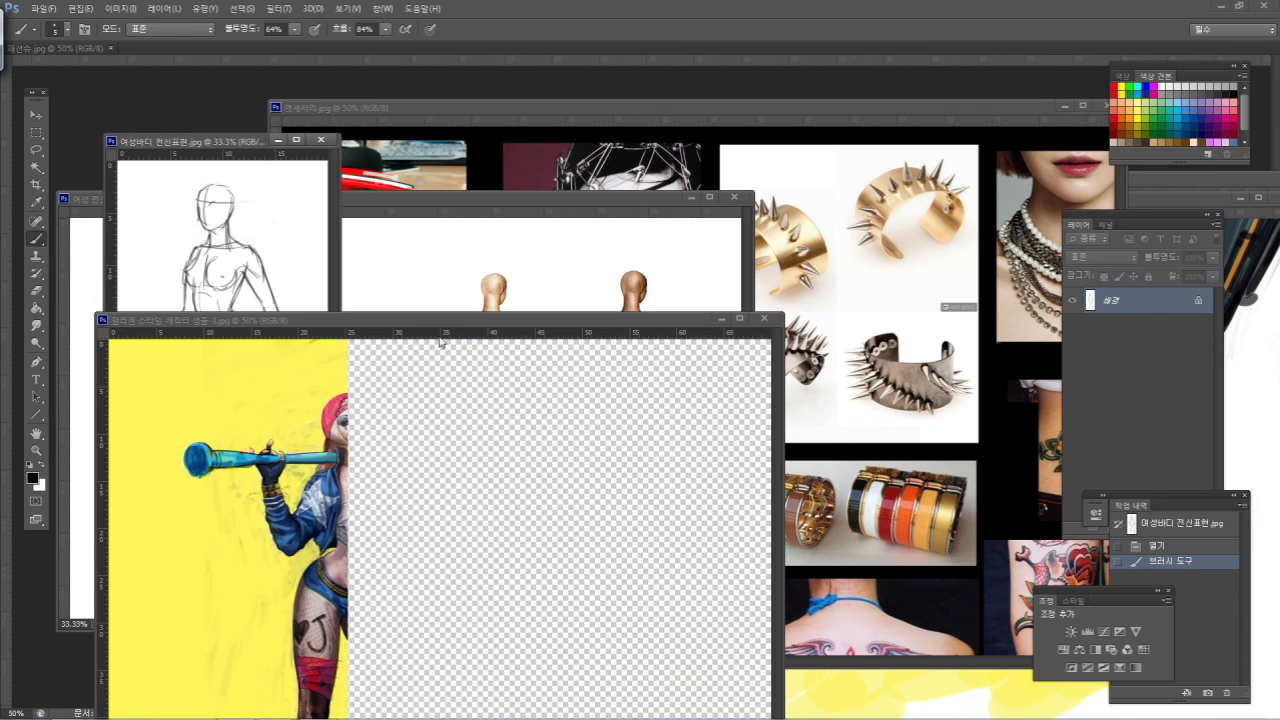
left_click_drag(439, 322, 459, 183)
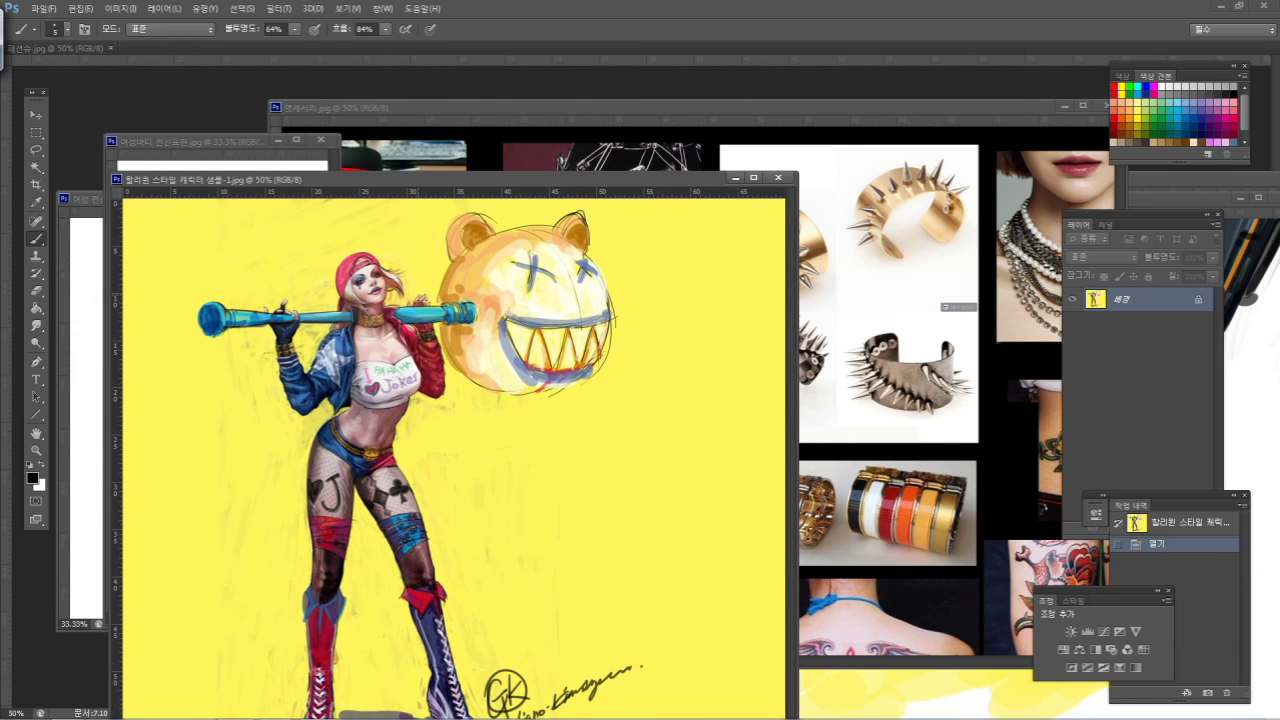
left_click_drag(506, 185, 479, 241)
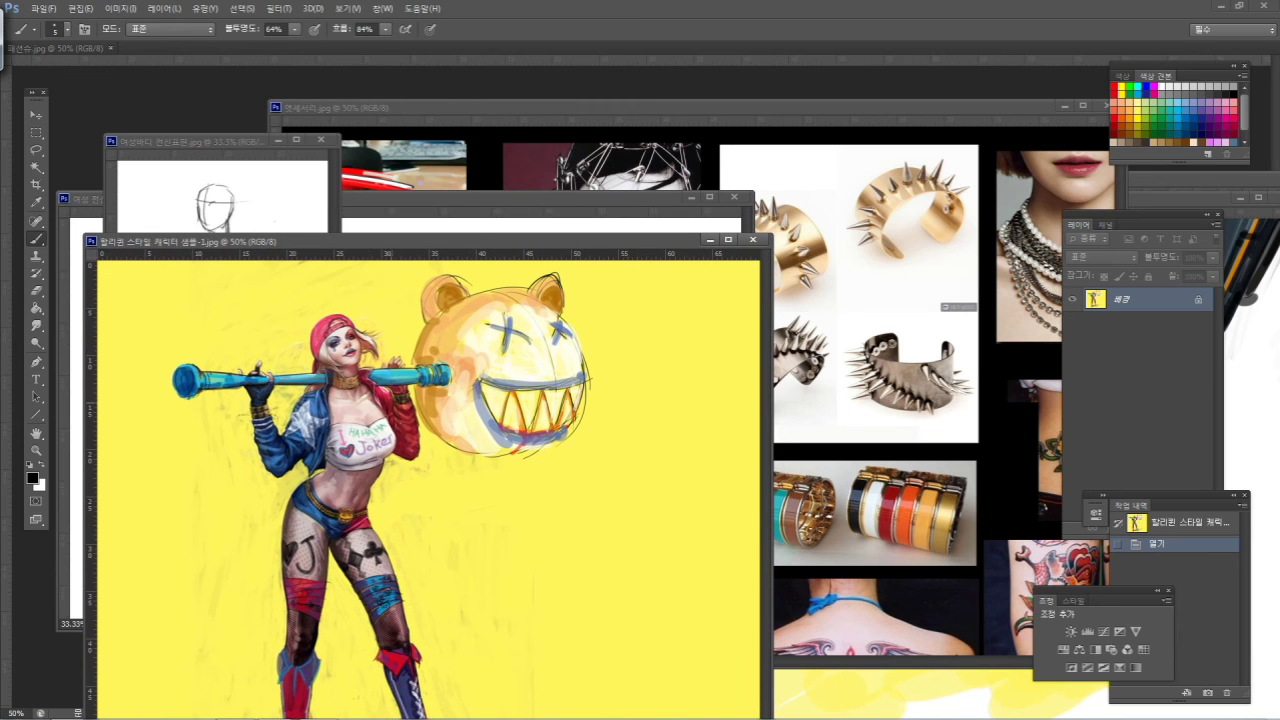
left_click_drag(499, 246, 517, 94)
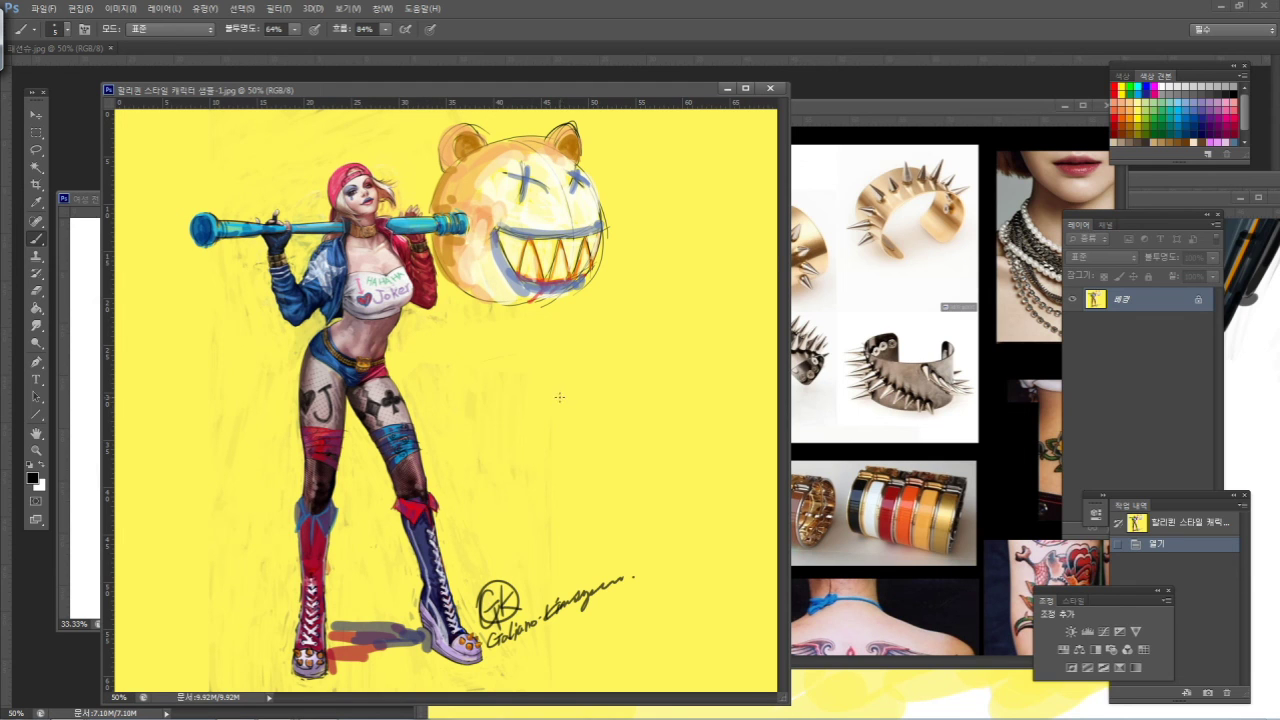
Float the fashion shoe sheet 패션슈.jpg in its own window and place it beside the Harley Quinn style figure
left_click_drag(60, 47, 455, 155)
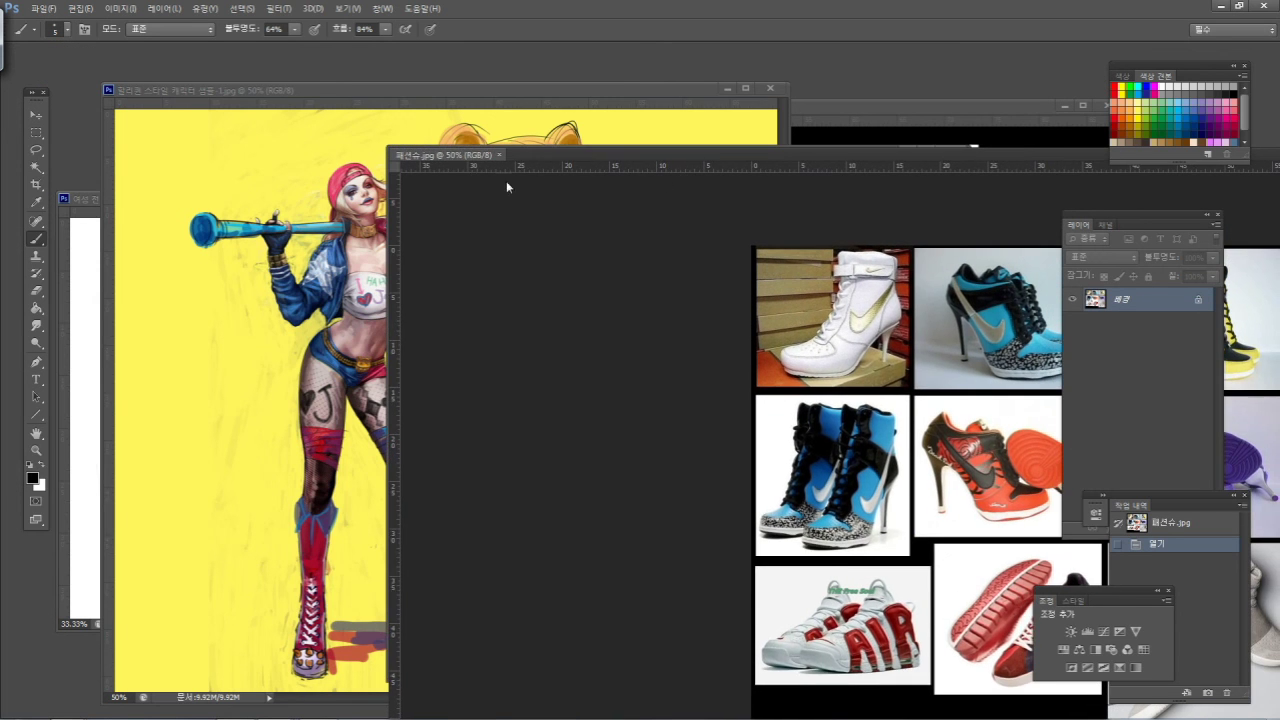
left_click_drag(719, 154, 635, 68)
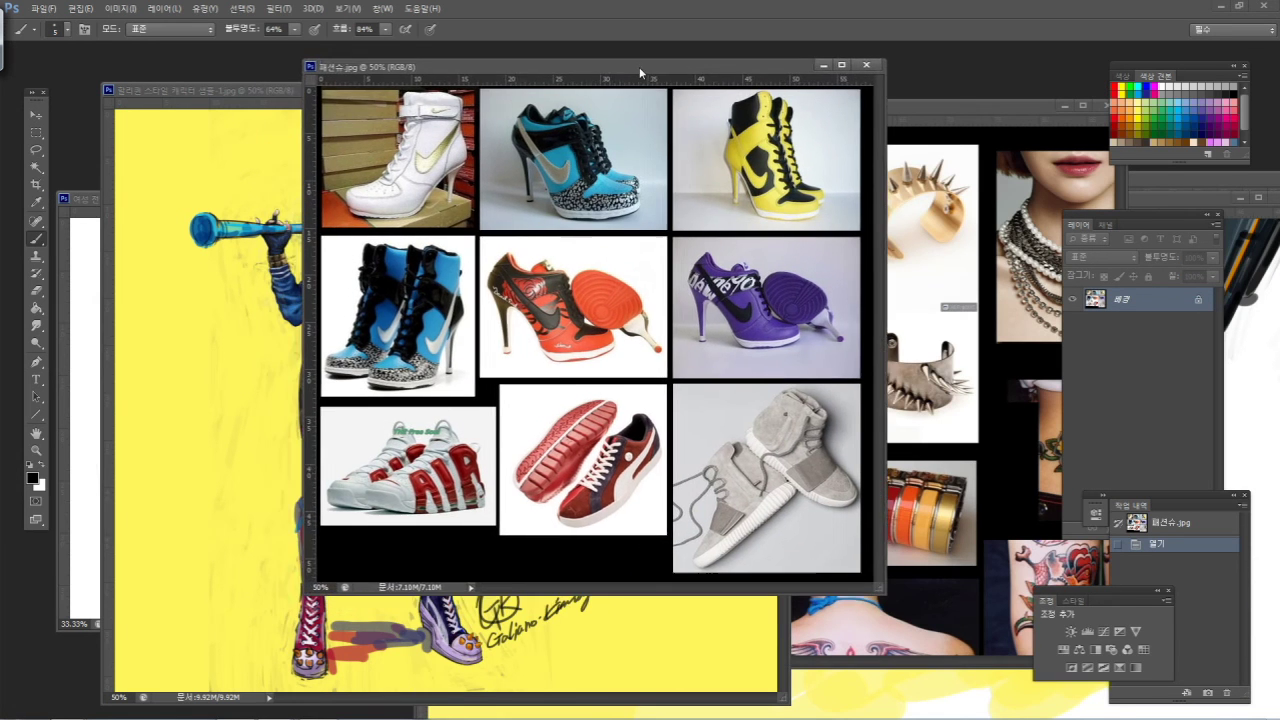
left_click(277, 151)
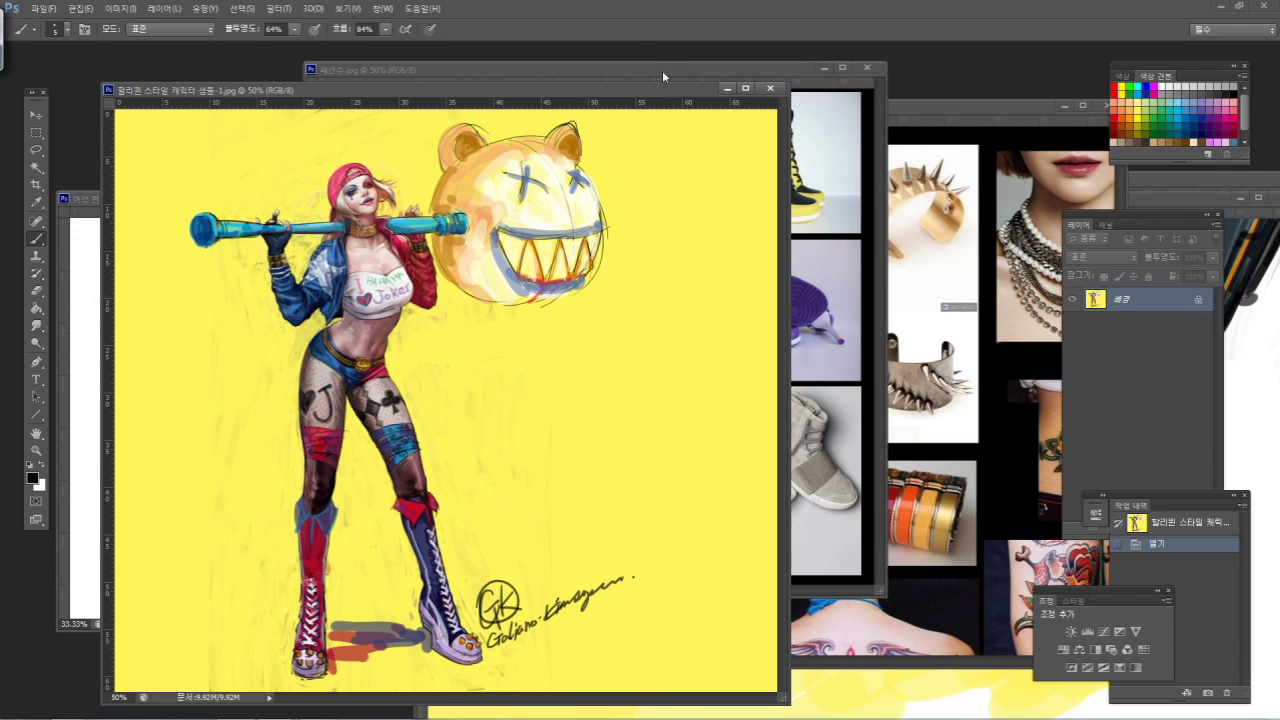
left_click_drag(663, 71, 836, 64)
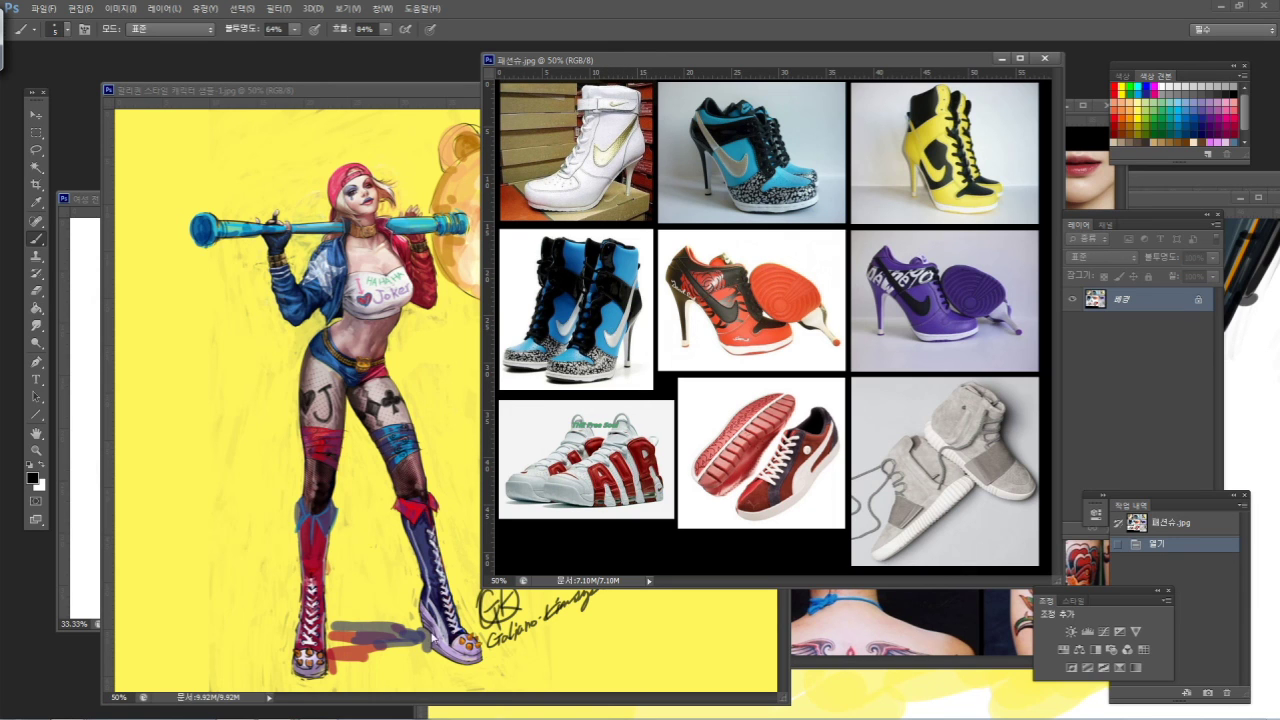
Examine the Harley Quinn style sample at 100% zoom, from the spiked boots and legs up to the face, jacket and bat
left_click(399, 620)
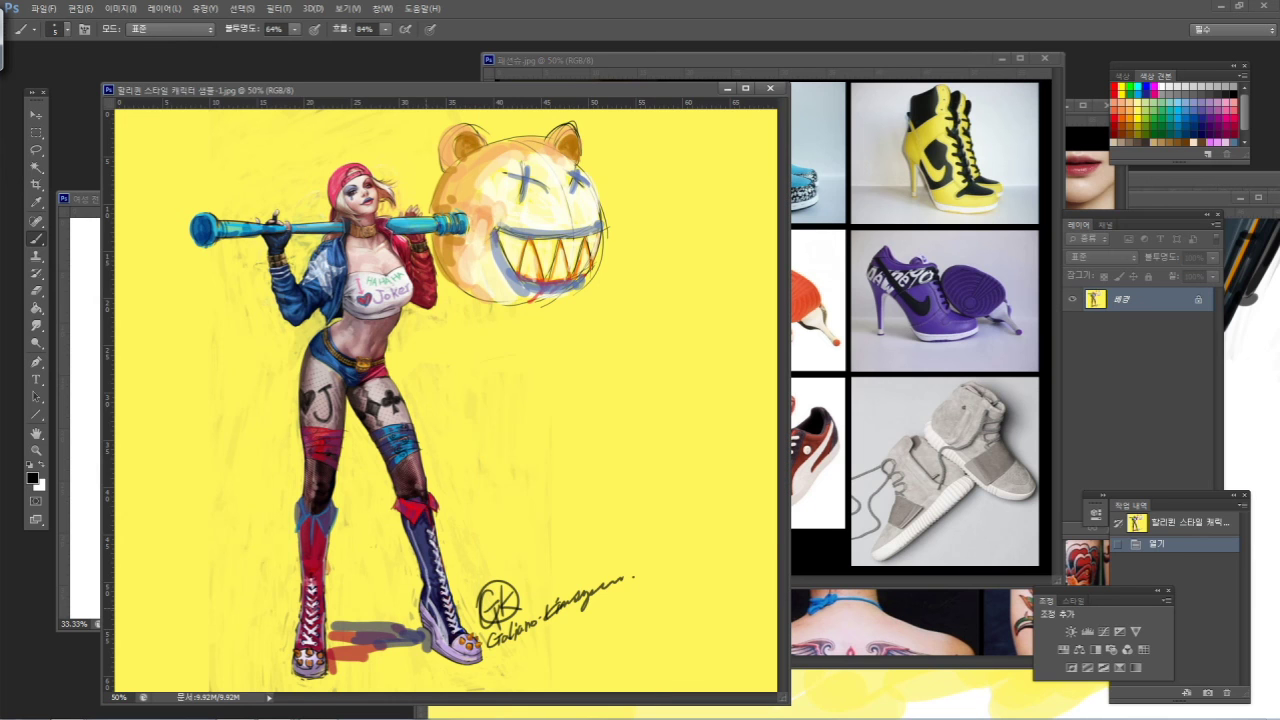
scroll(432, 614, "up", 1)
key("ctrl+plus")
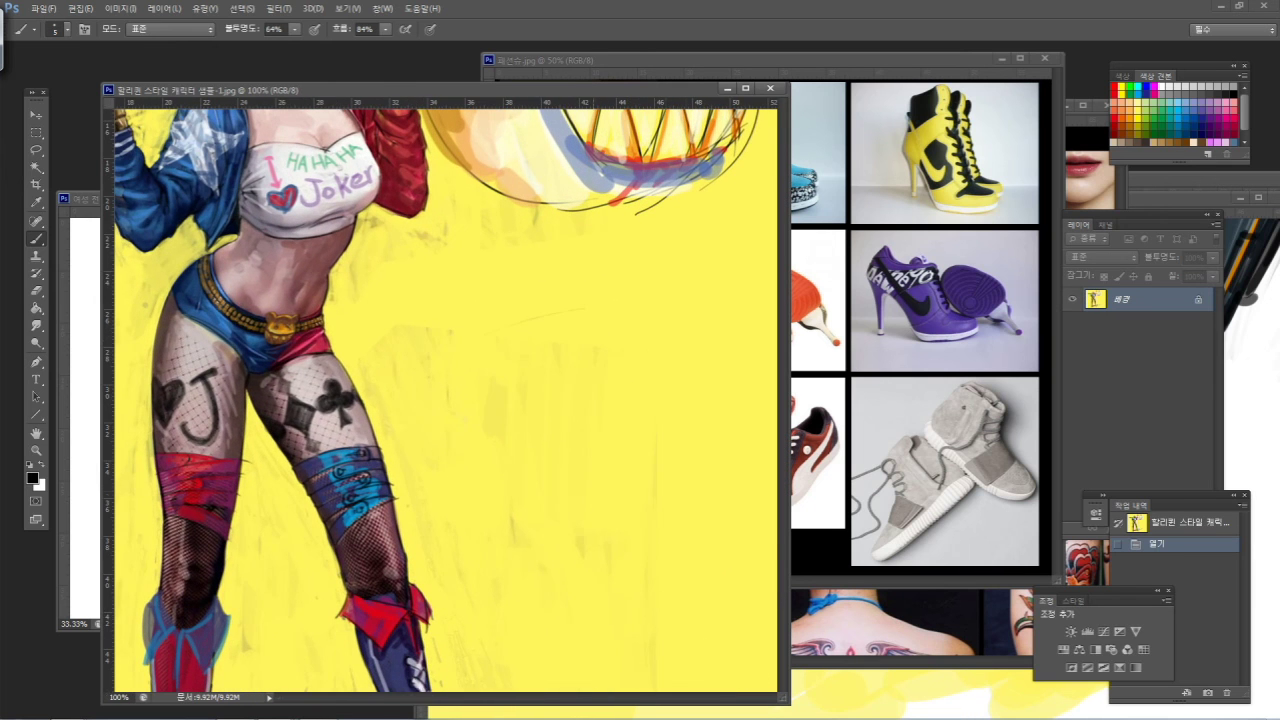
left_click_drag(784, 345, 782, 545)
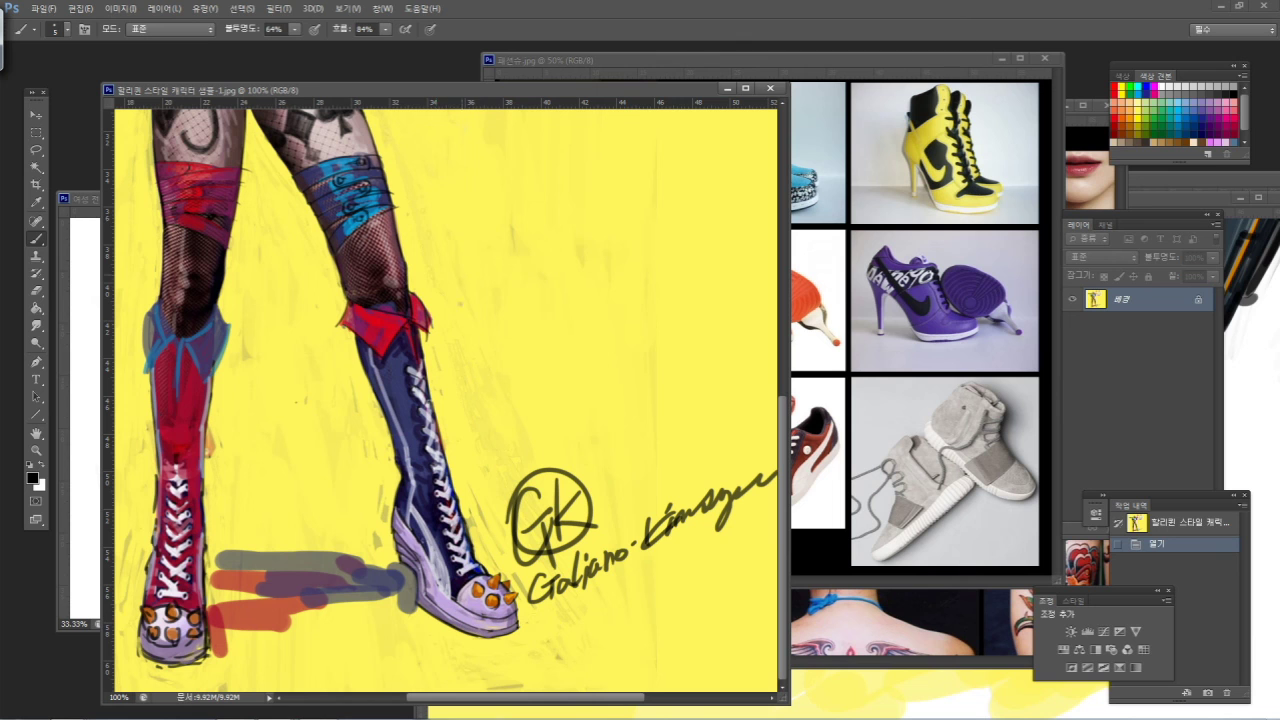
scroll(765, 335, "up", 5)
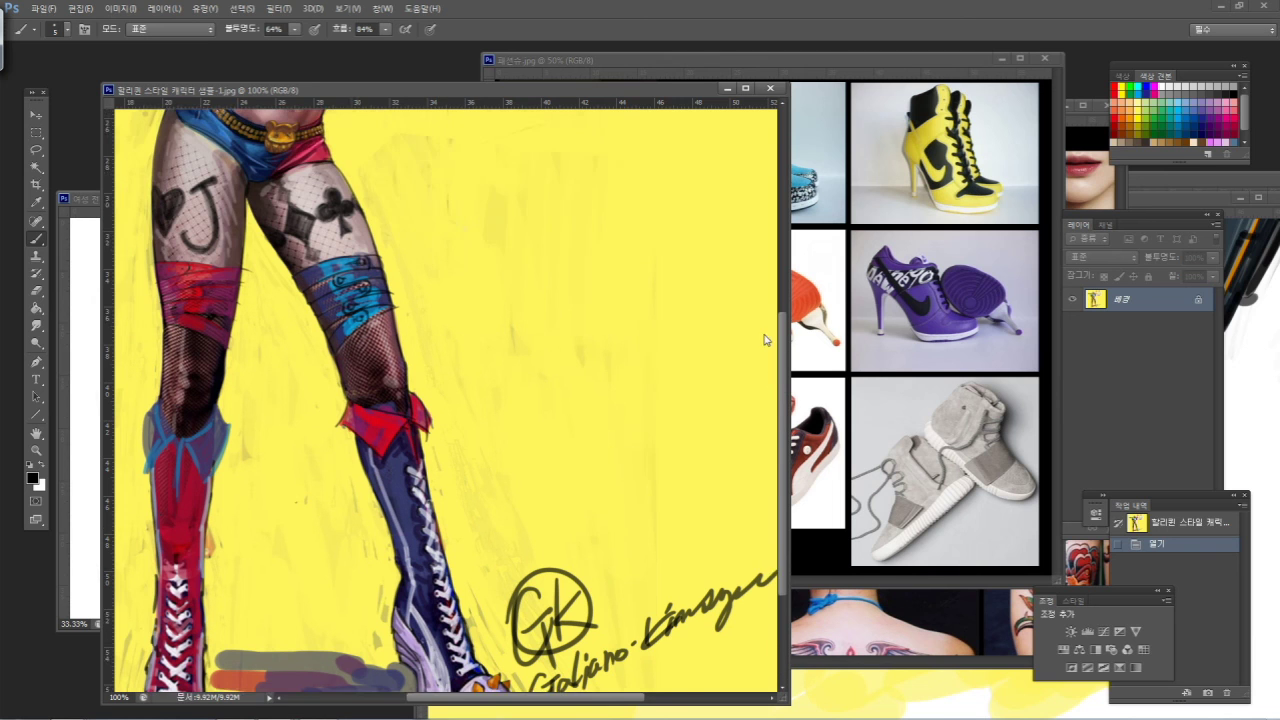
scroll(765, 335, "up", 8)
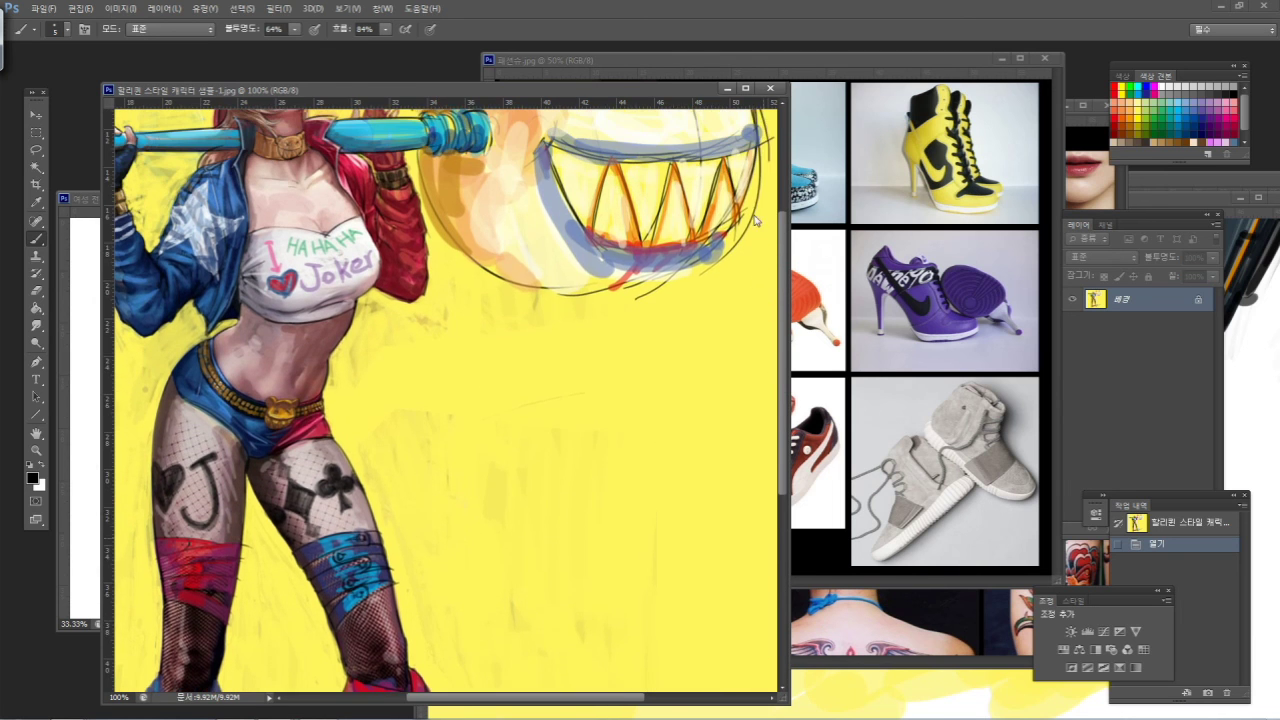
scroll(757, 193, "up", 2)
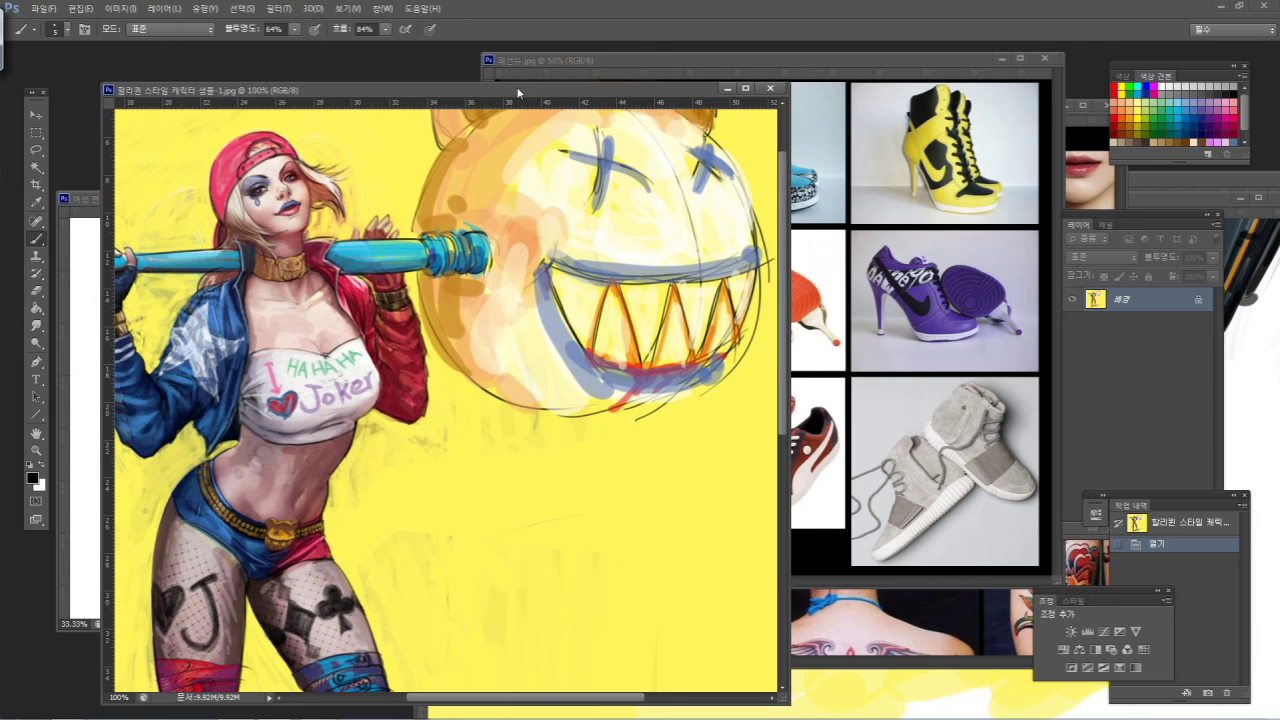
left_click_drag(533, 86, 518, 62)
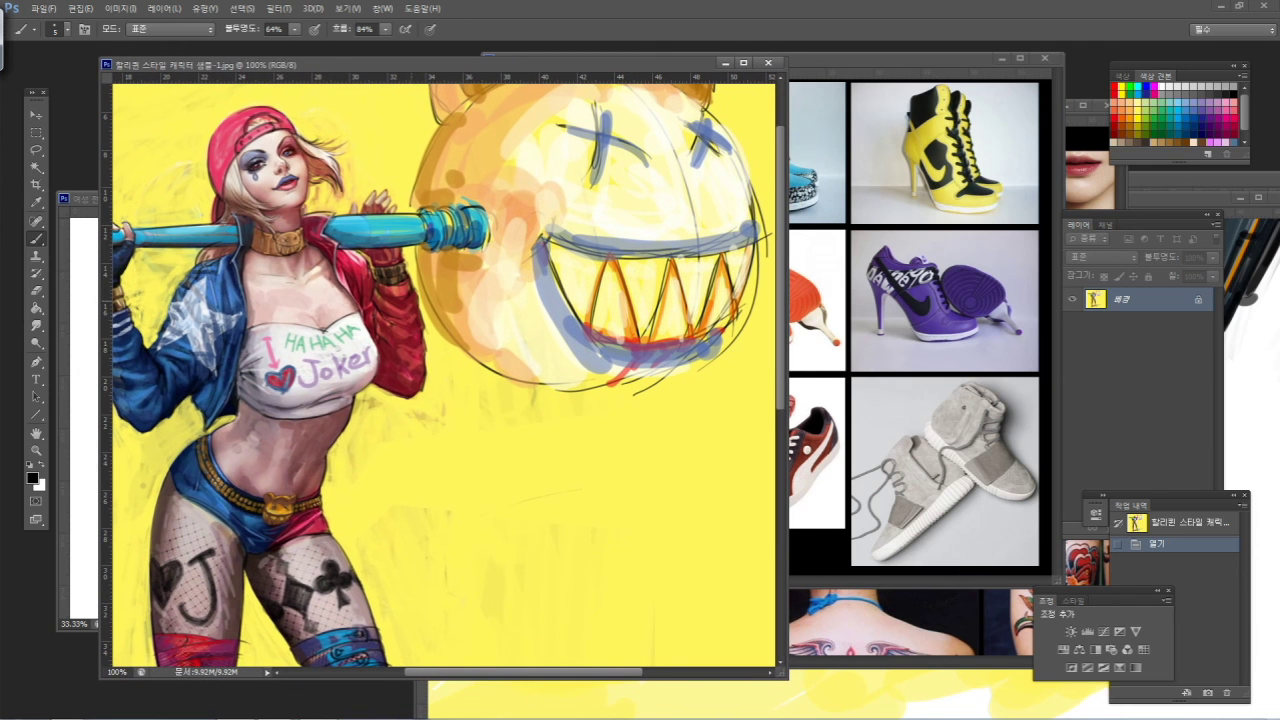
left_click_drag(404, 324, 538, 330)
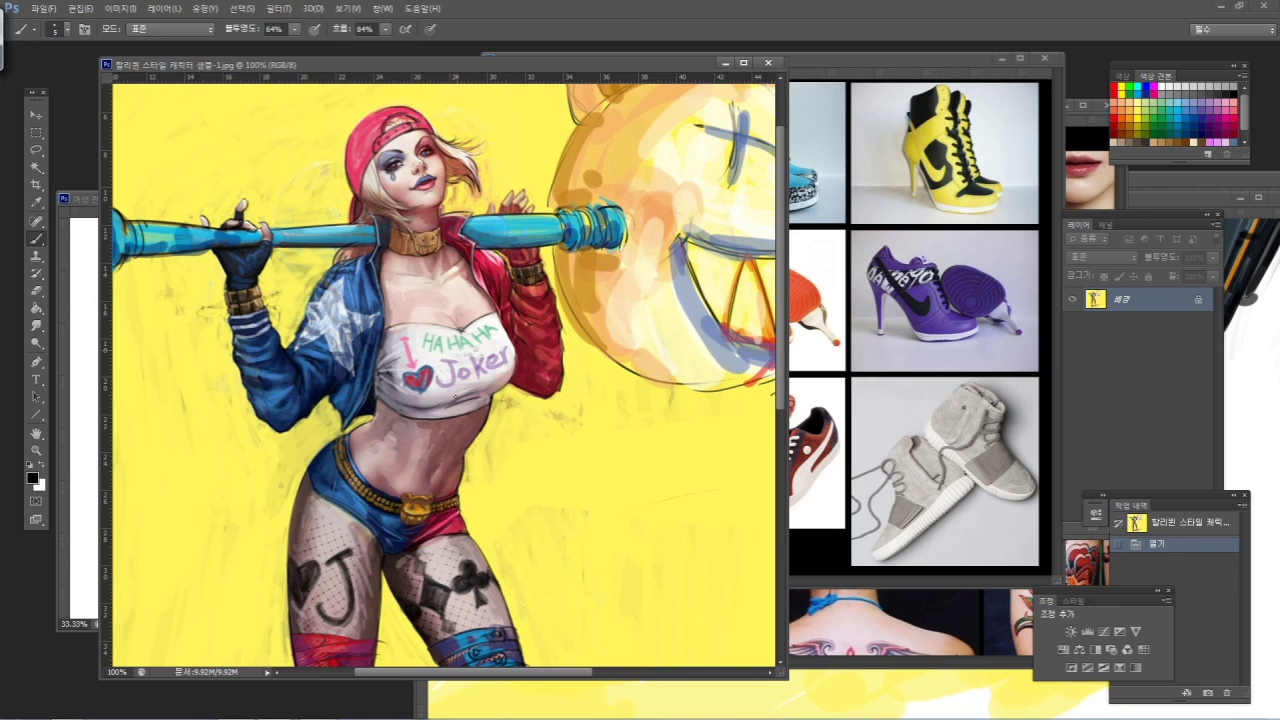
Compare the fashion shoe sheet with the Harley Quinn style sample, leaving the shoe sheet in front
left_click(854, 60)
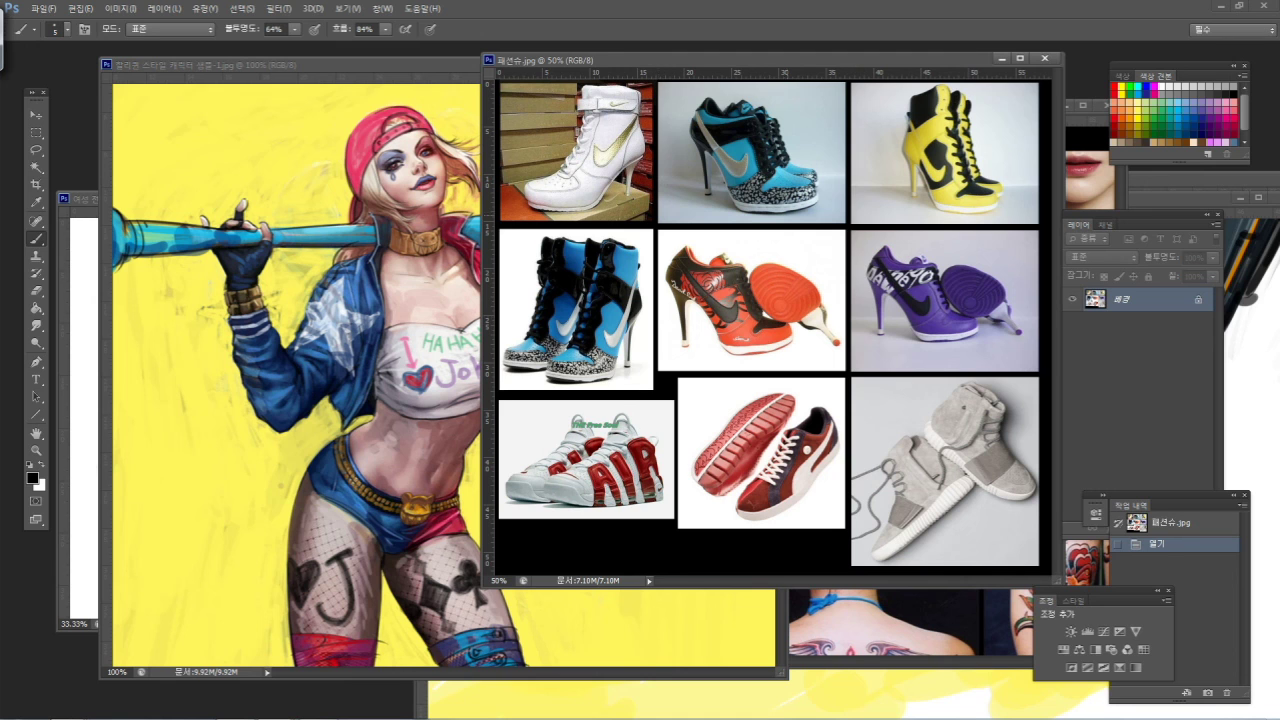
left_click(297, 118)
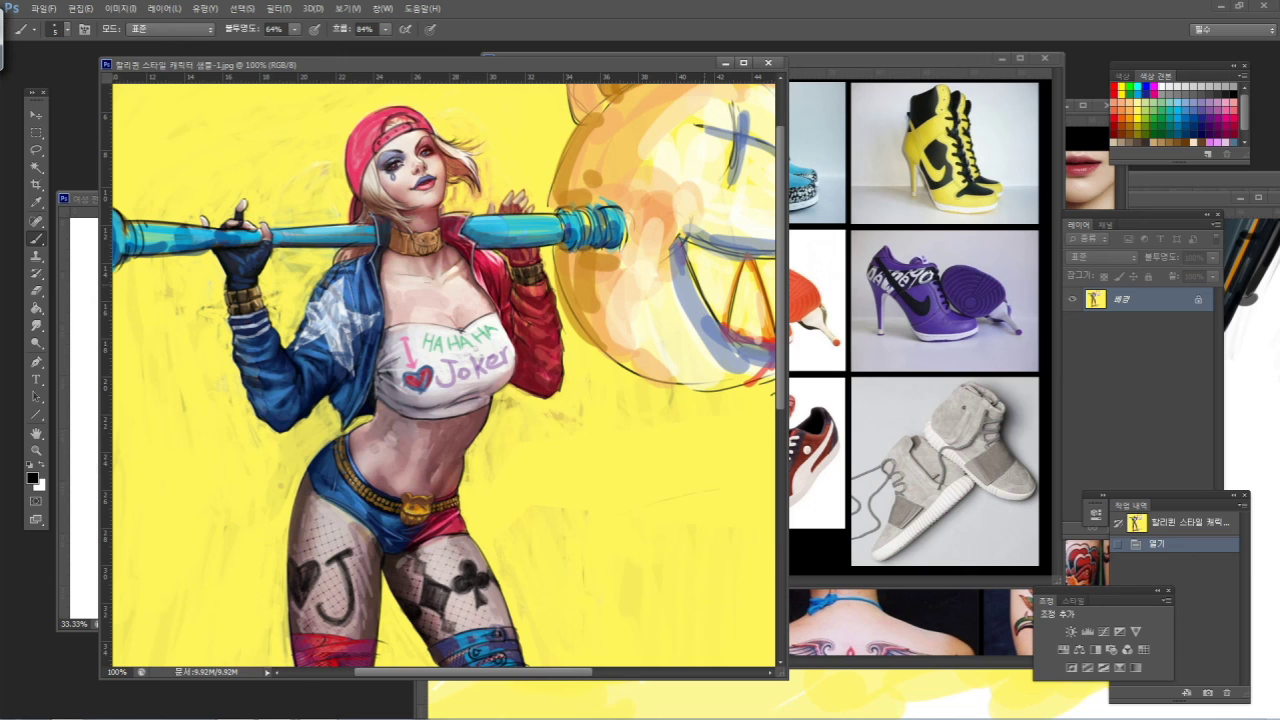
left_click(853, 58)
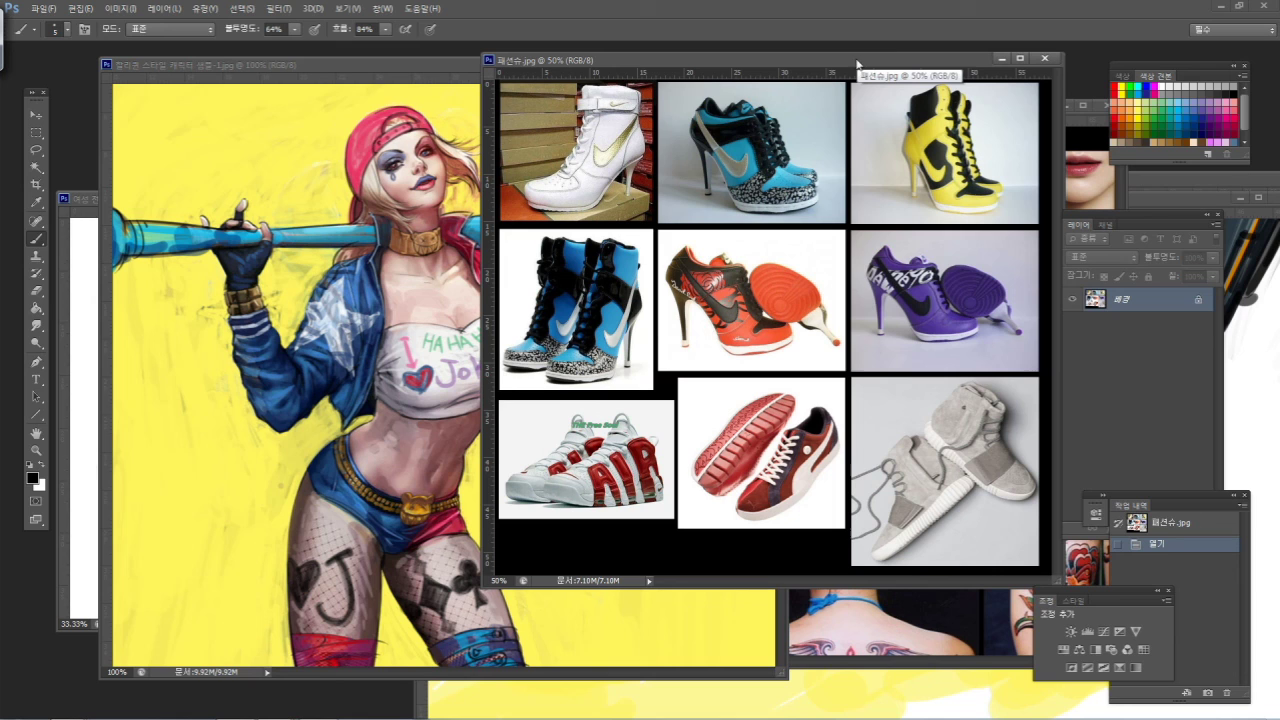